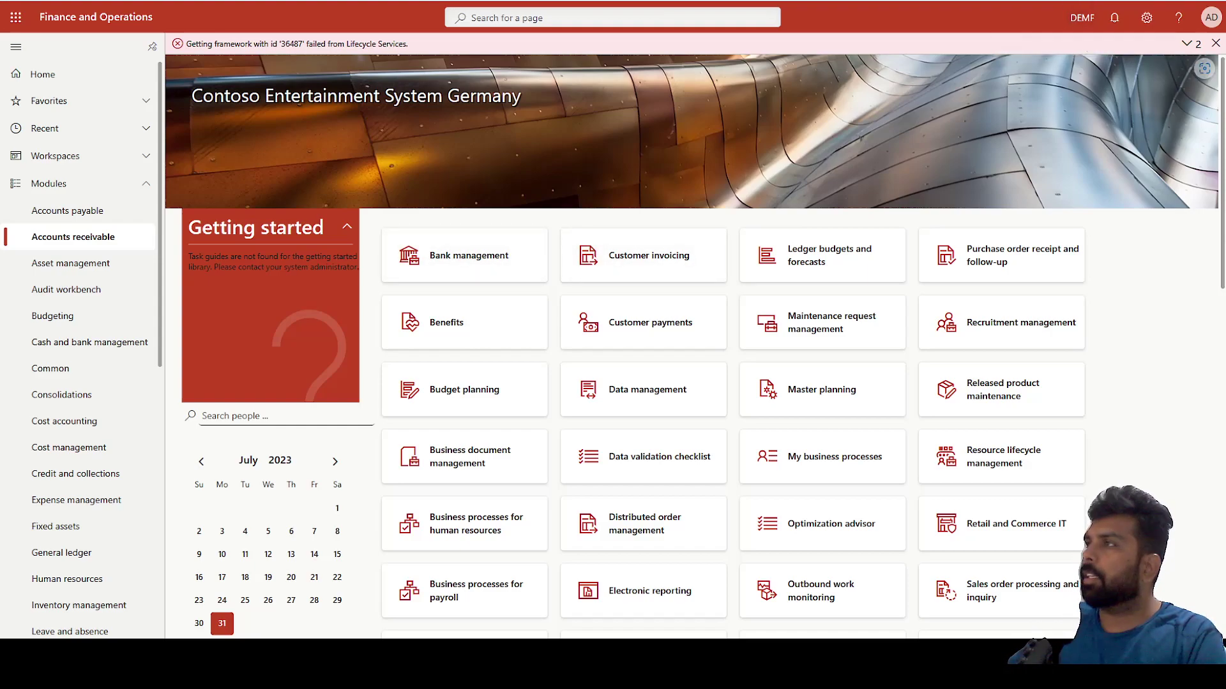
# - Create a new sales order from the Accounts receivable sales order list for customer A.Datum Corporation with warehouse 11 (Main)
pyautogui.click(99, 241)
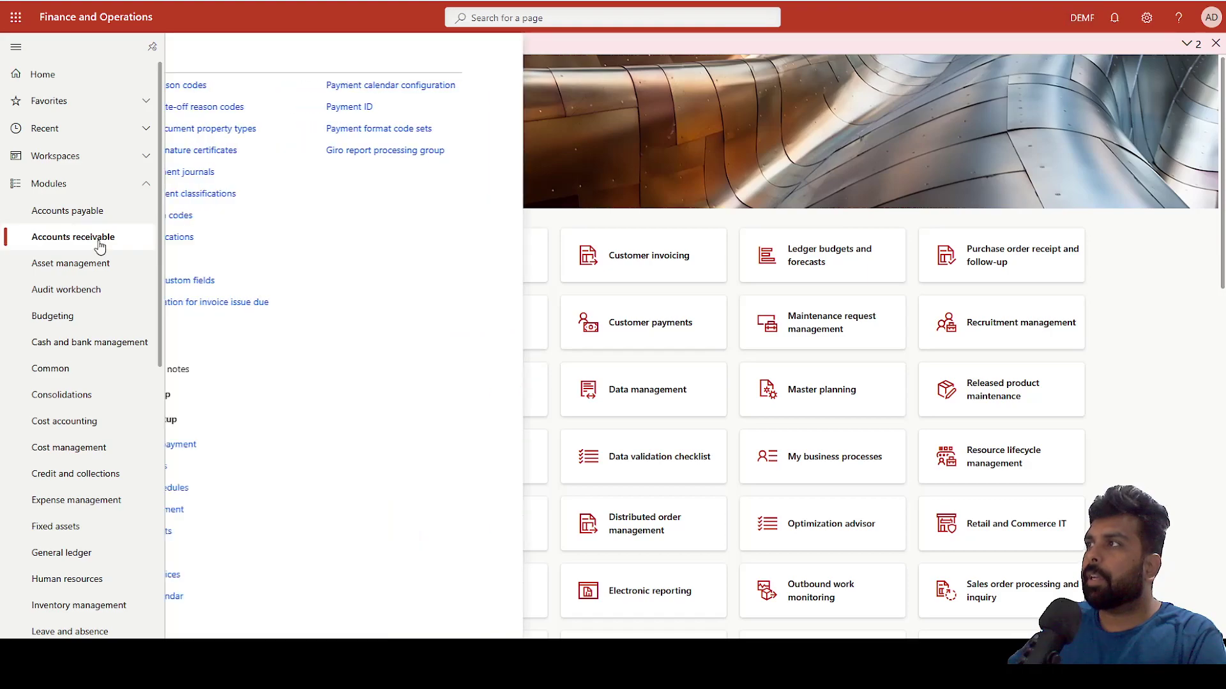
pyautogui.click(211, 250)
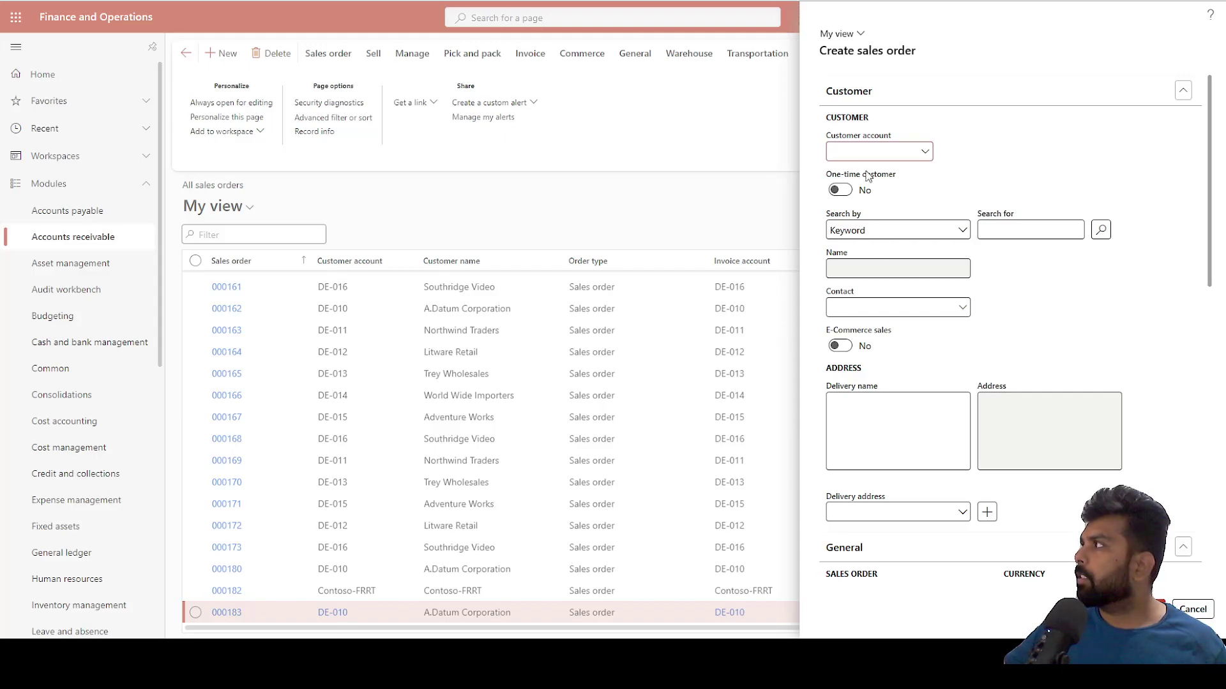
pyautogui.write('DE-010')
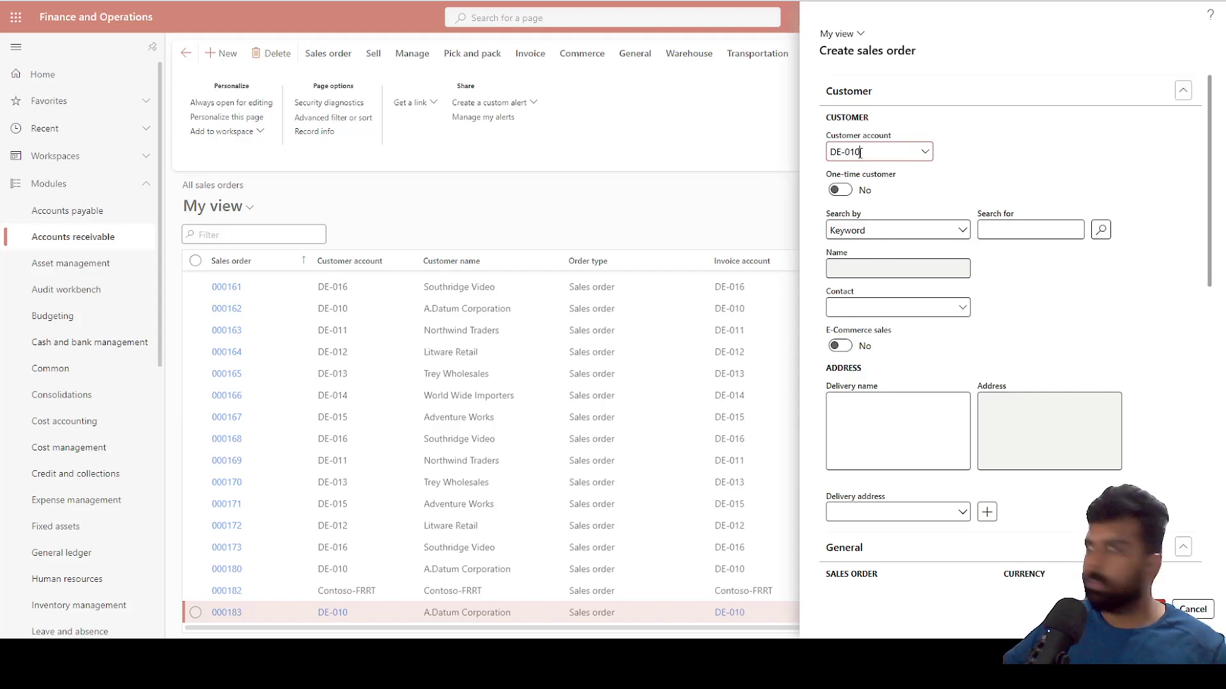
pyautogui.click(1029, 297)
pyautogui.scroll(-5, 983, 305)
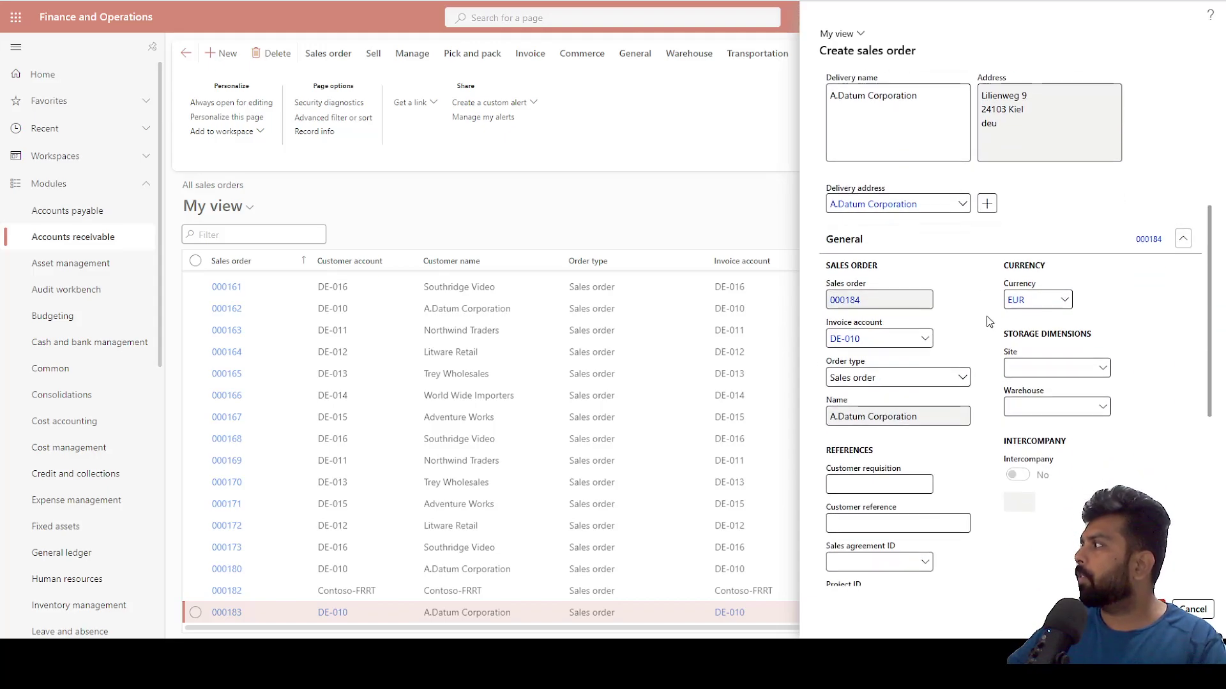
pyautogui.click(1103, 410)
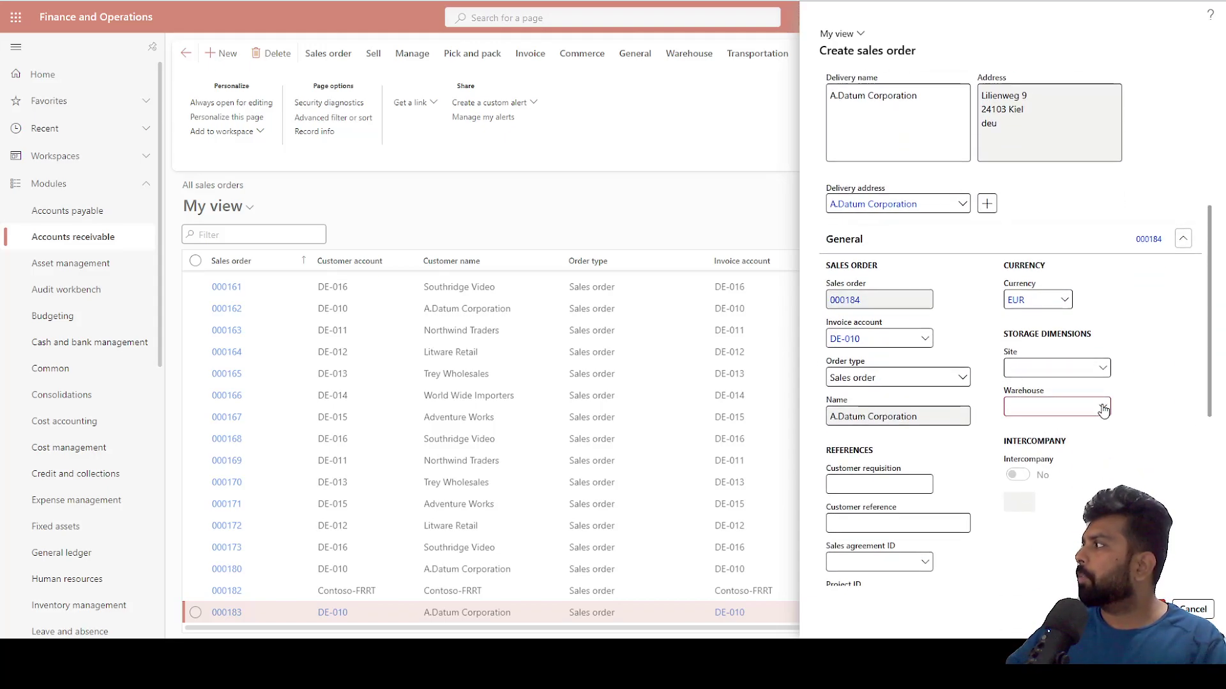
pyautogui.click(1102, 408)
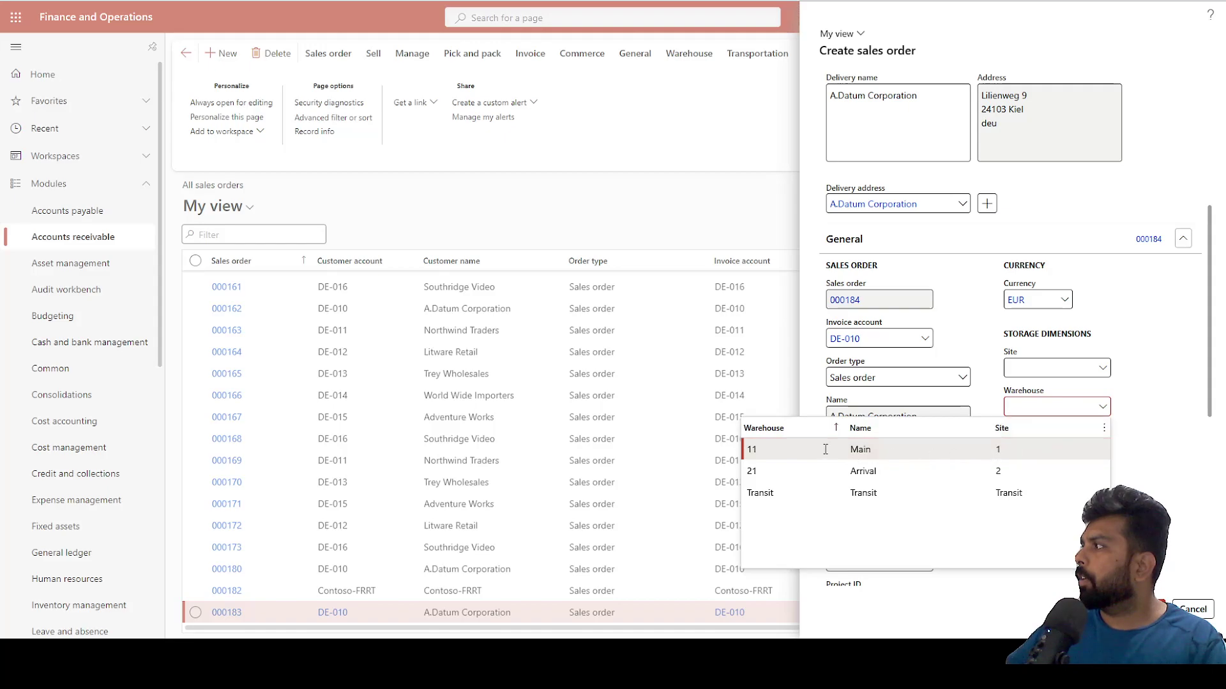
pyautogui.click(977, 449)
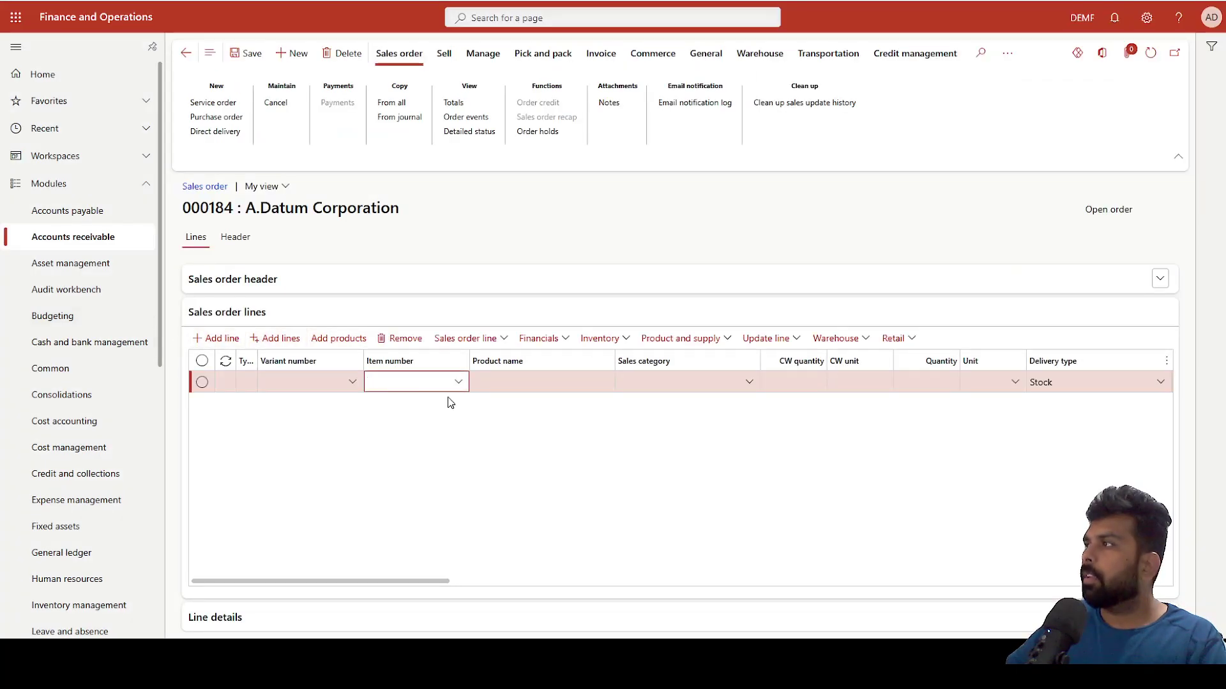
# - Enter item D0001 (MidRangeSpeaker) on the first line of the new sales order
pyautogui.click(459, 386)
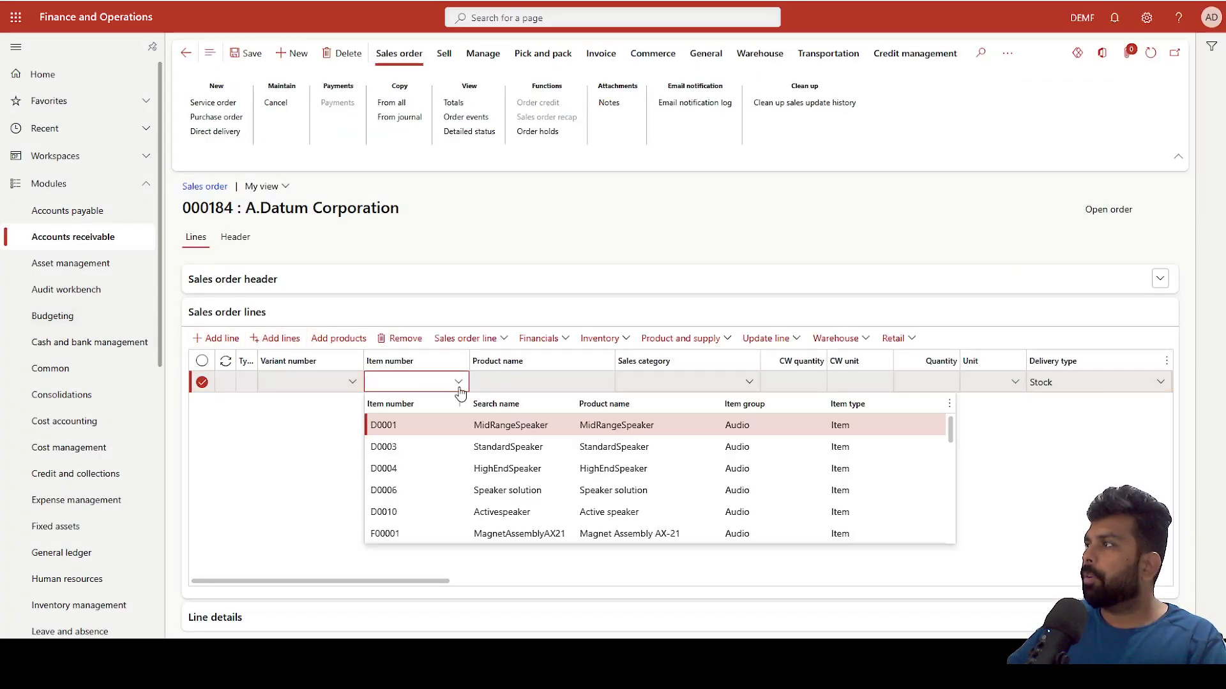
pyautogui.click(427, 426)
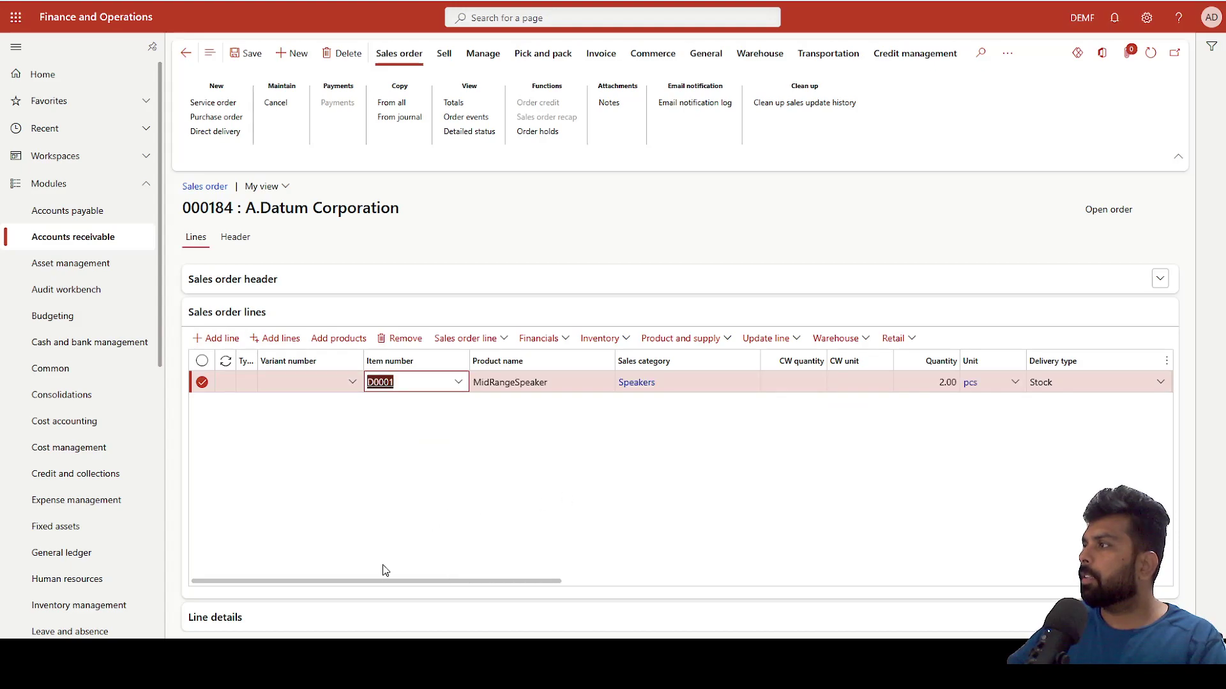
pyautogui.moveTo(377, 582); pyautogui.dragTo(772, 512)
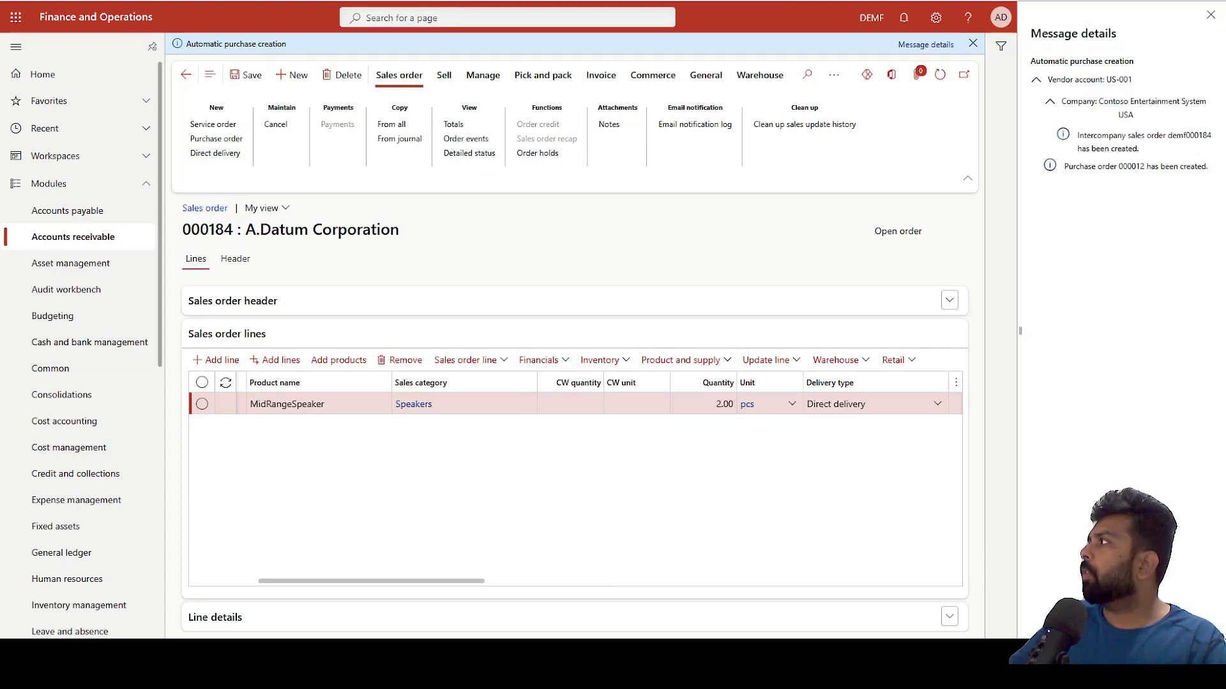
# - Examine the automatic purchase creation messages for the numbers of the purchase order and the intercompany sales order
pyautogui.moveTo(1145, 166); pyautogui.dragTo(1117, 166)
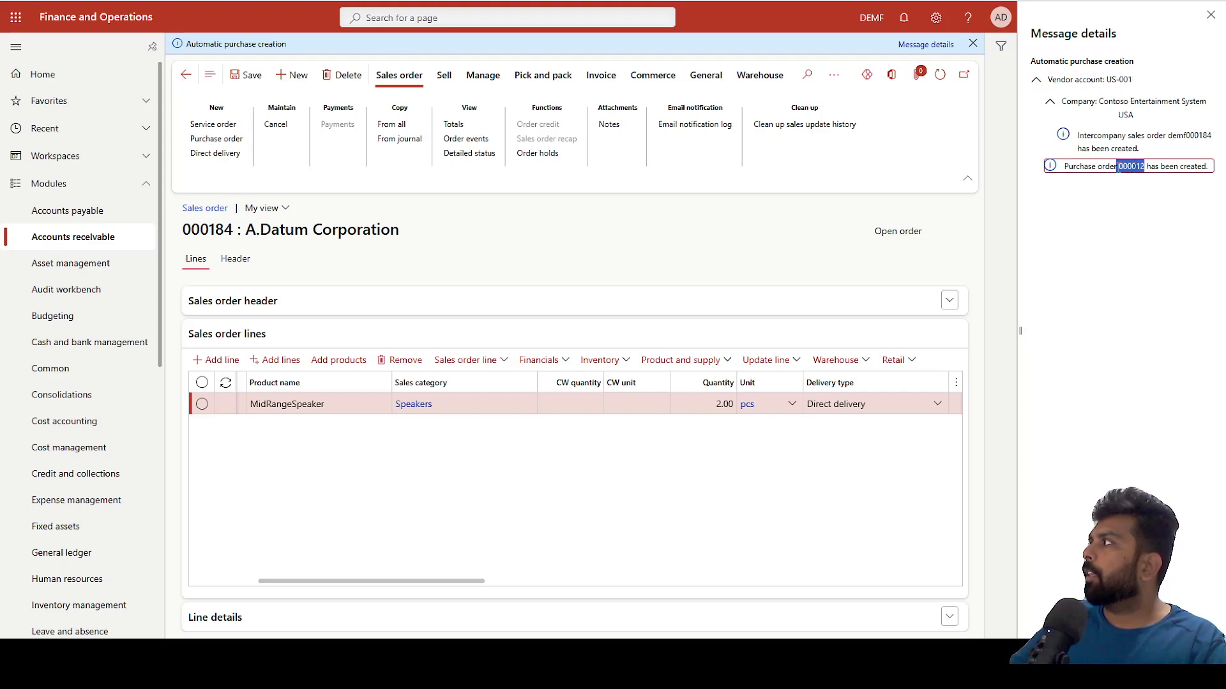
pyautogui.click(1190, 131)
pyautogui.moveTo(1170, 136); pyautogui.dragTo(1210, 139)
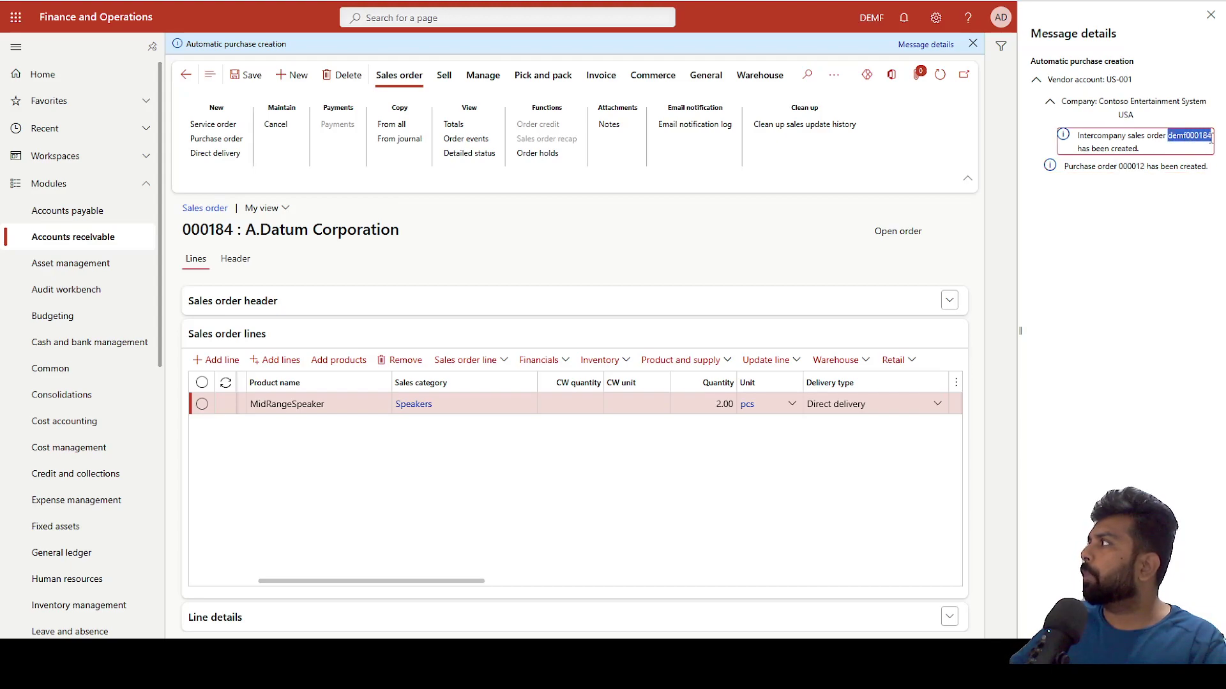
pyautogui.click(1133, 166)
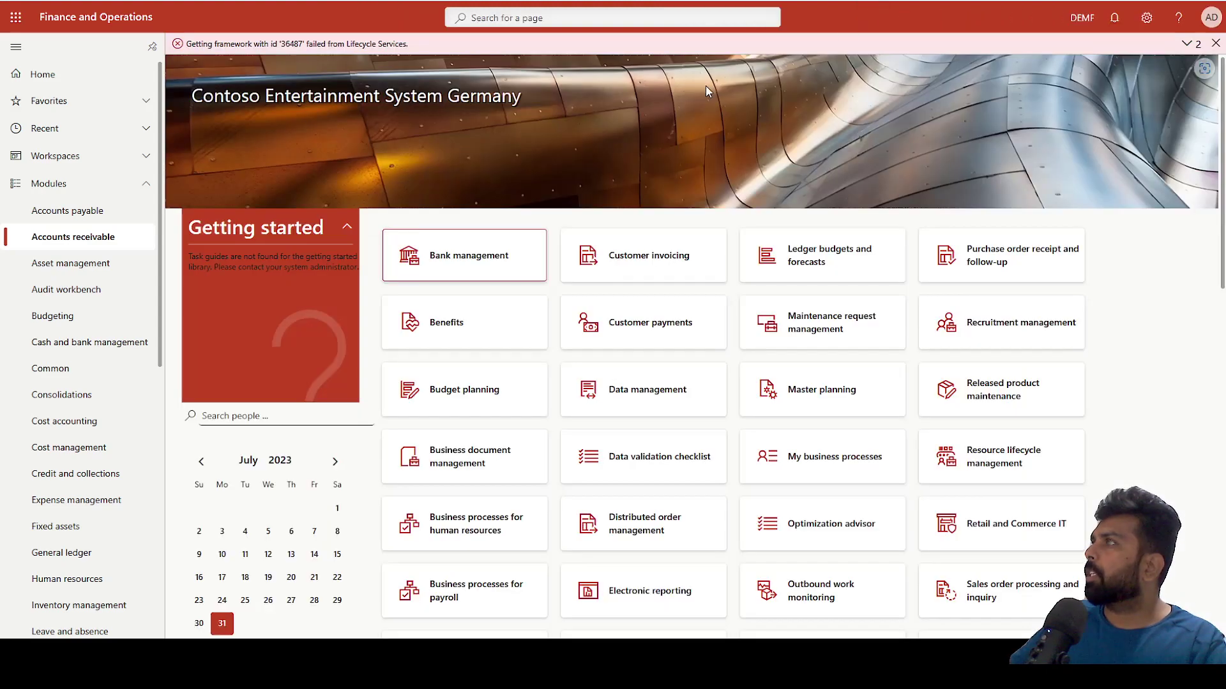
# - Open the automatically created Contoso Entertainment System purchase order in company DEMF and review its line's warehouse, quantity and prices
pyautogui.click(85, 214)
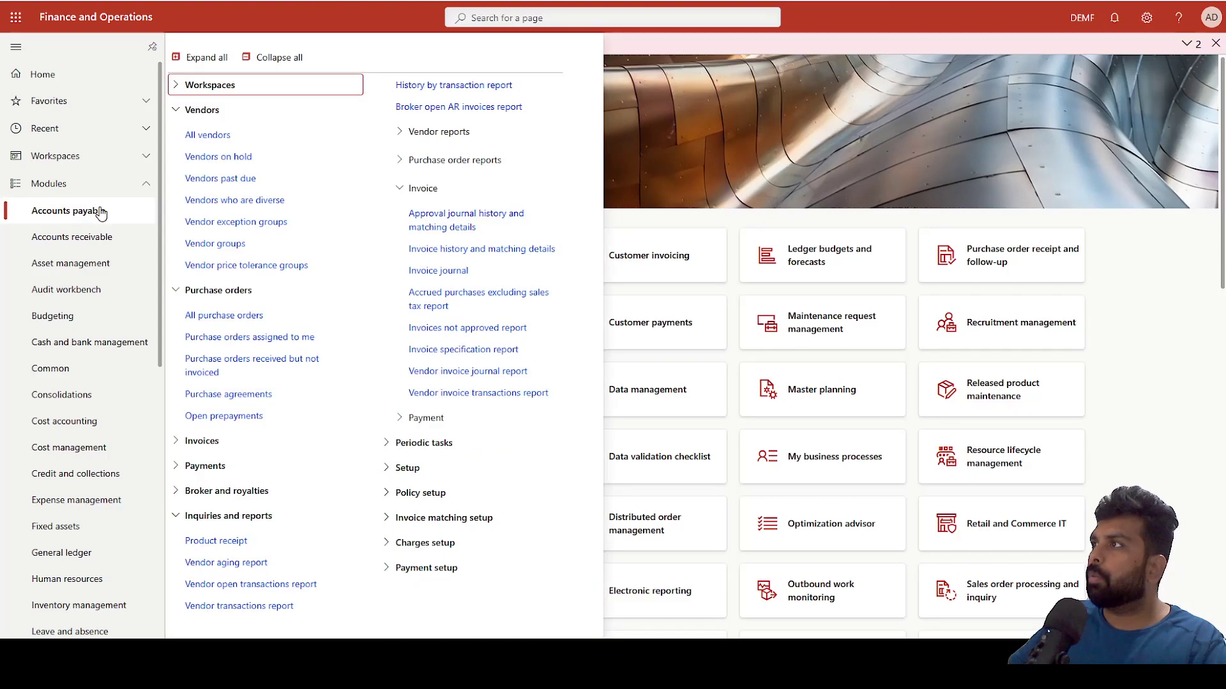
pyautogui.click(289, 318)
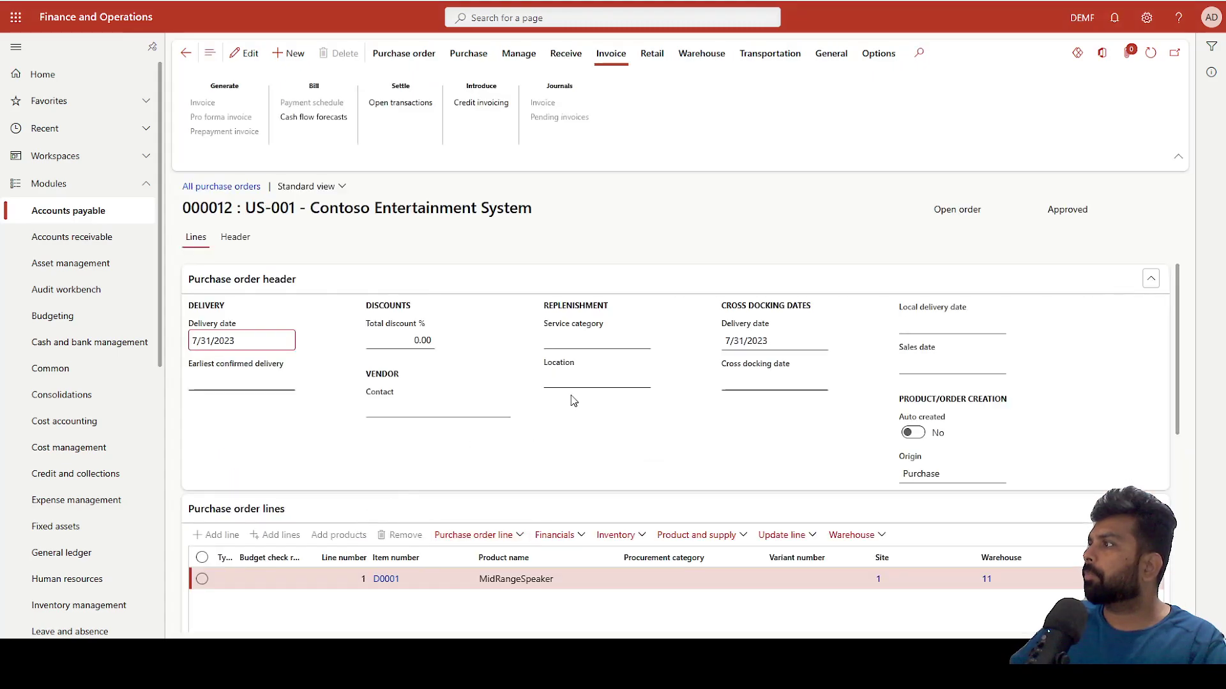
pyautogui.scroll(-2, 555, 393)
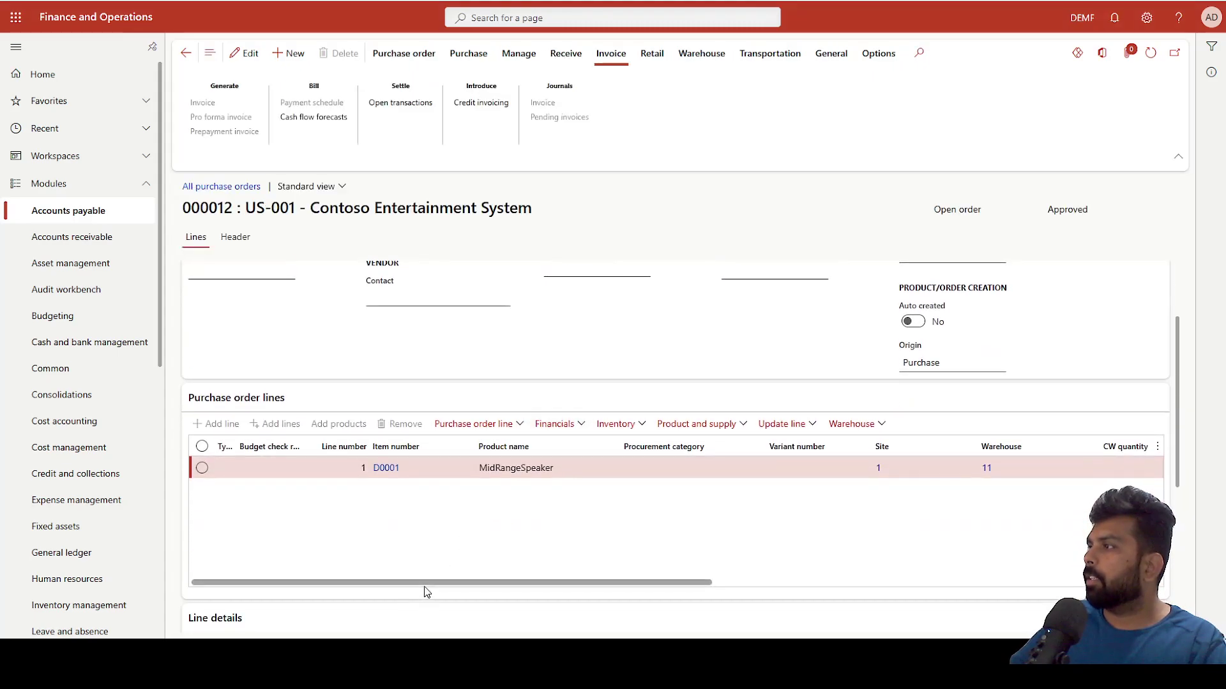
pyautogui.moveTo(648, 582); pyautogui.dragTo(1021, 544)
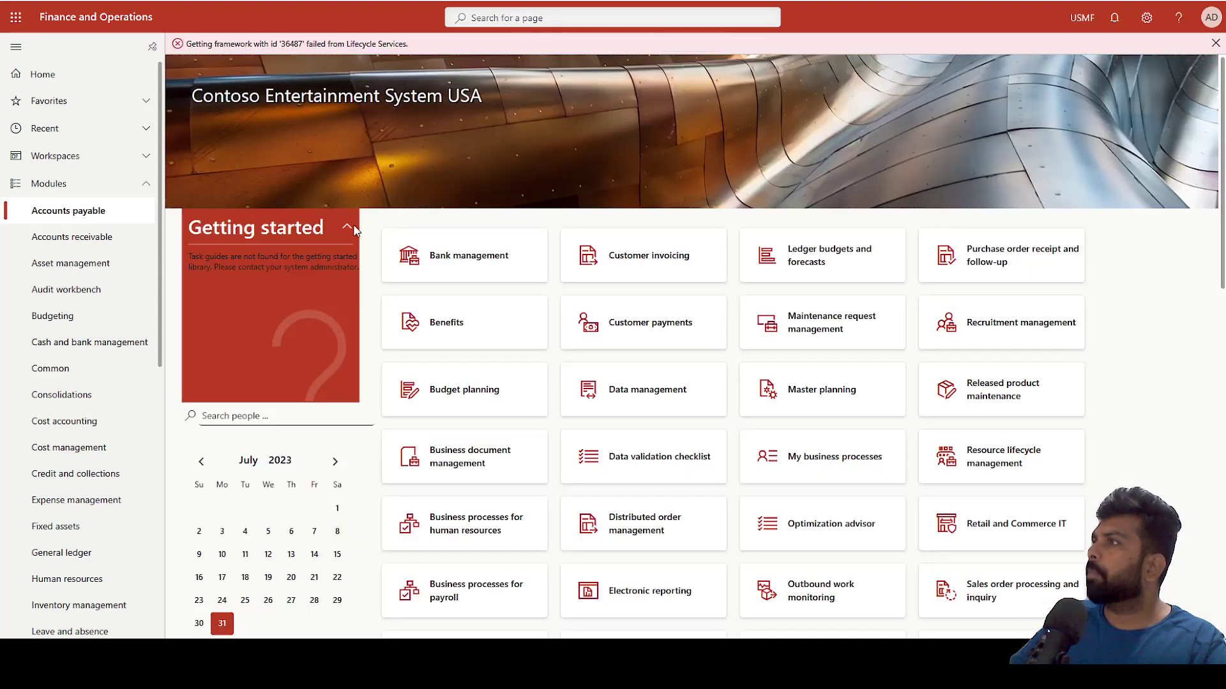
# - Create a direct delivery from the Contoso Europe intercompany sales order in company USMF, including its D0001 line
pyautogui.click(97, 242)
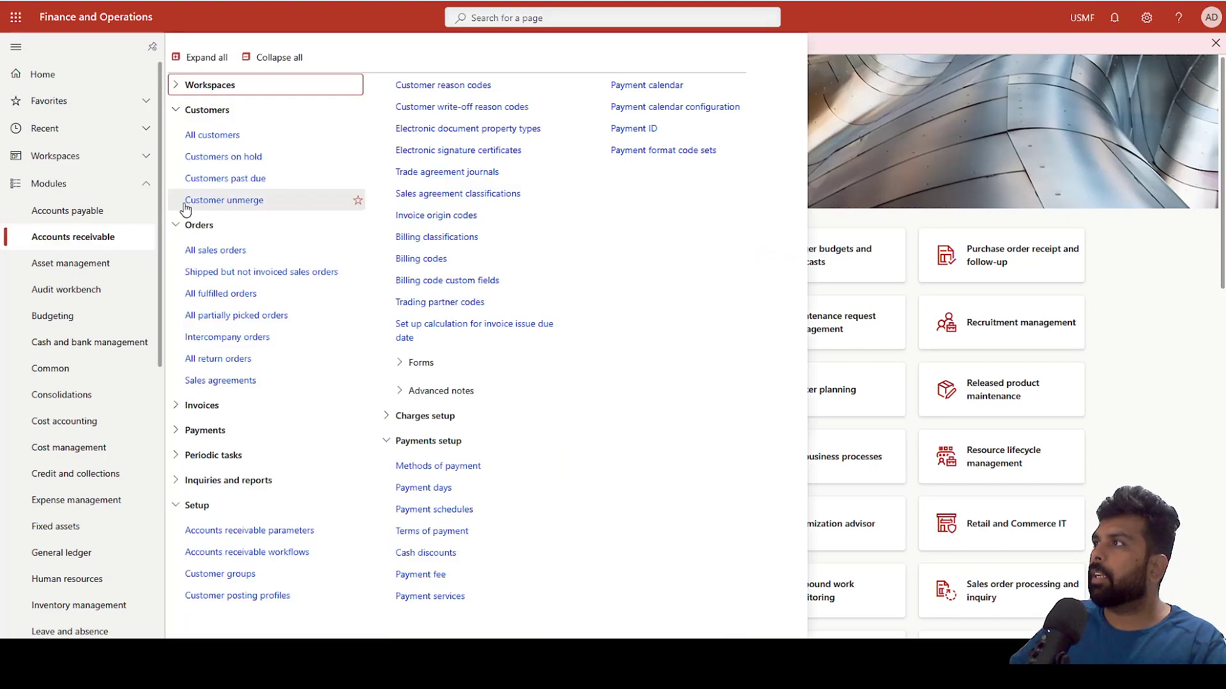
pyautogui.click(287, 247)
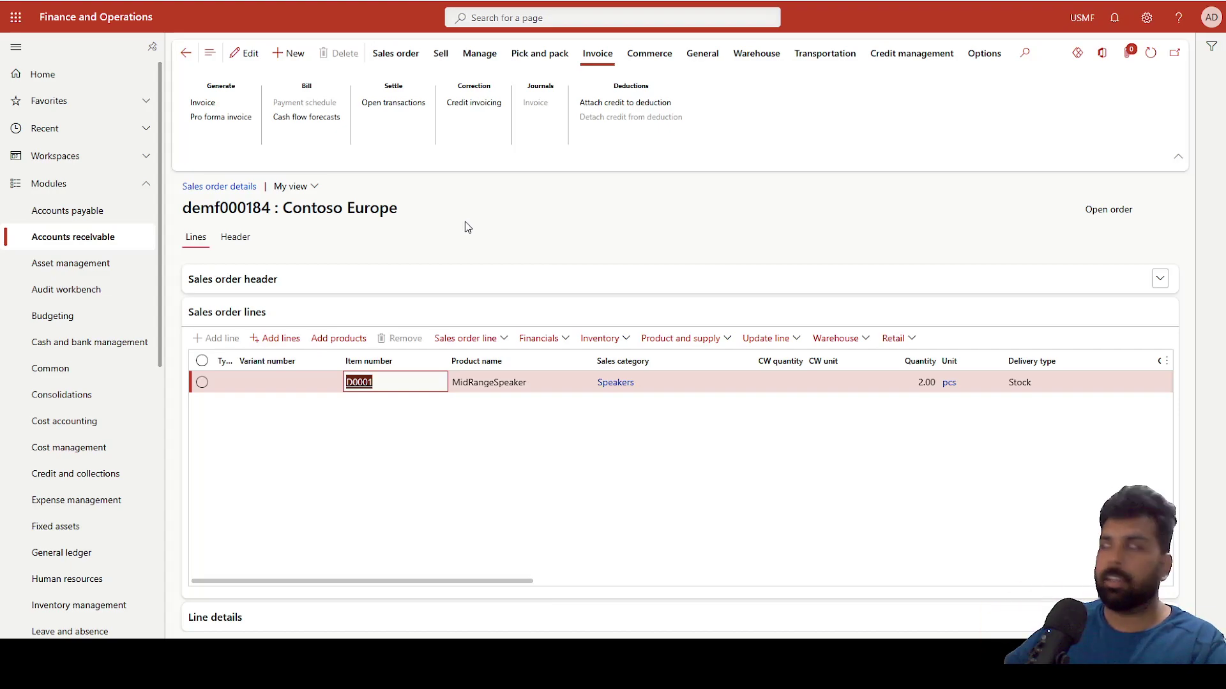
pyautogui.click(436, 61)
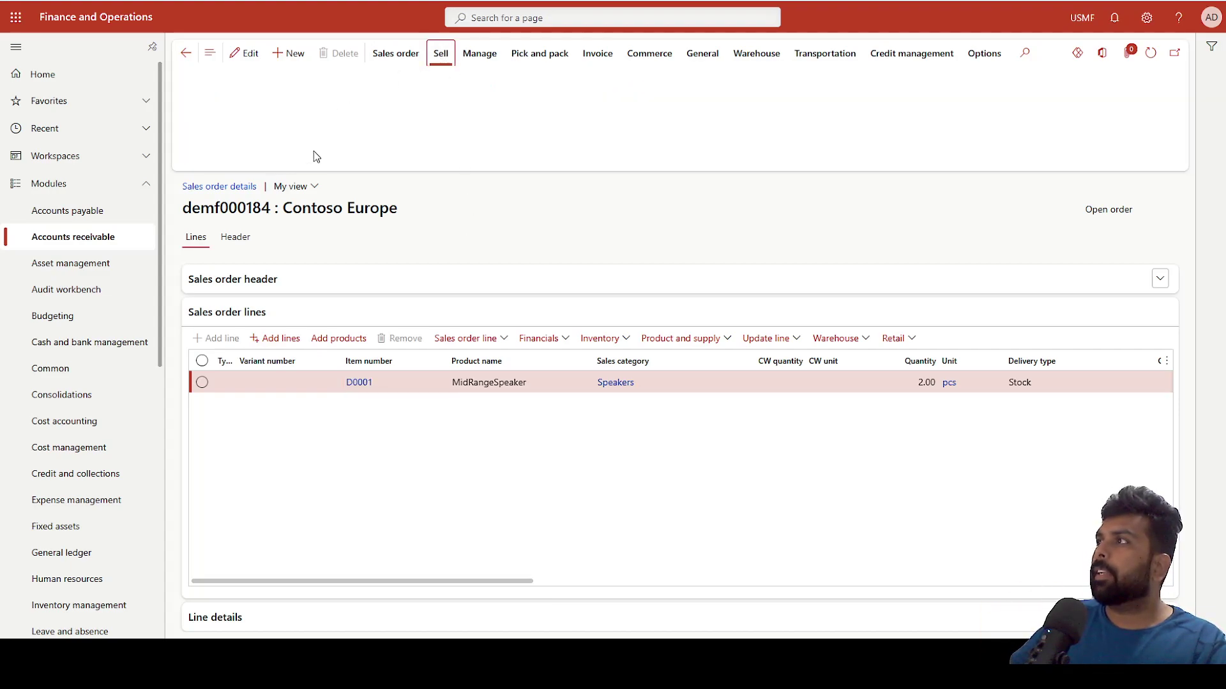
pyautogui.click(395, 56)
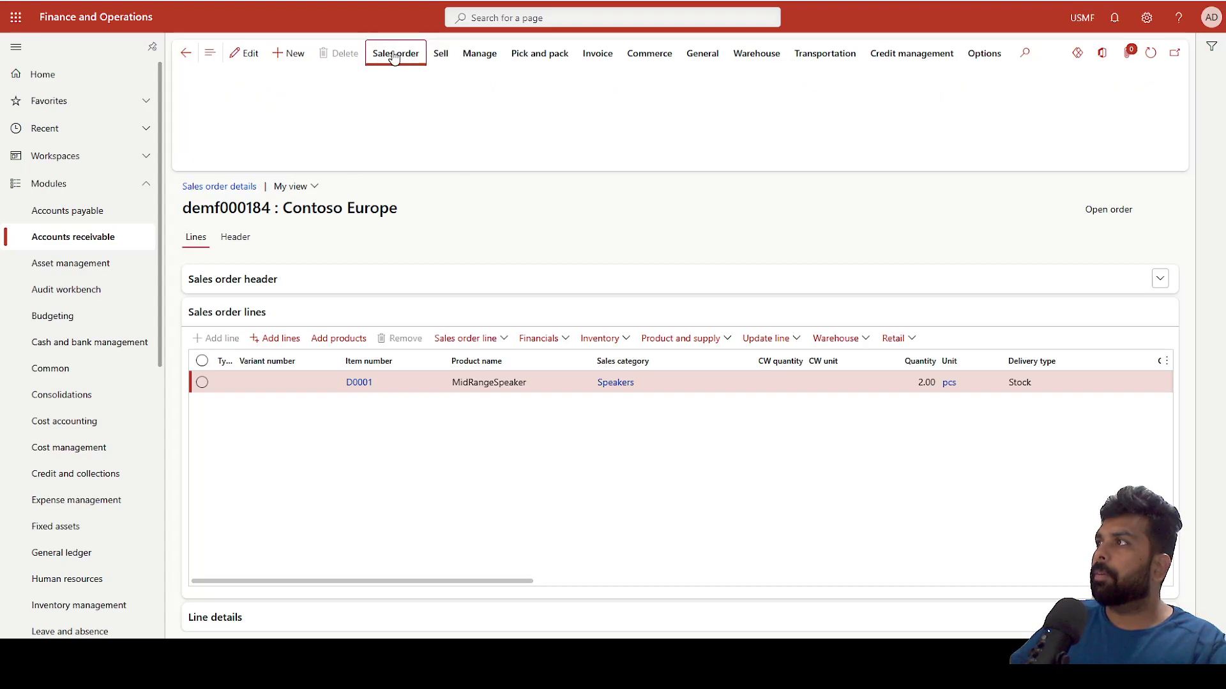
pyautogui.click(217, 132)
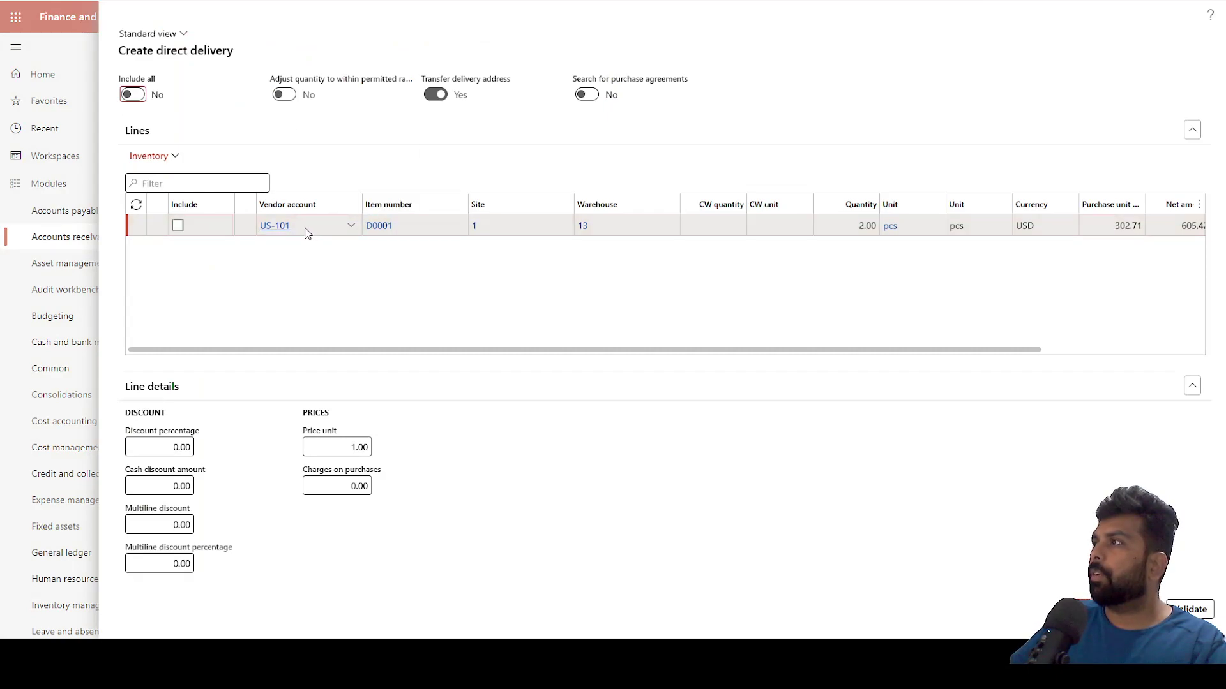
pyautogui.click(178, 225)
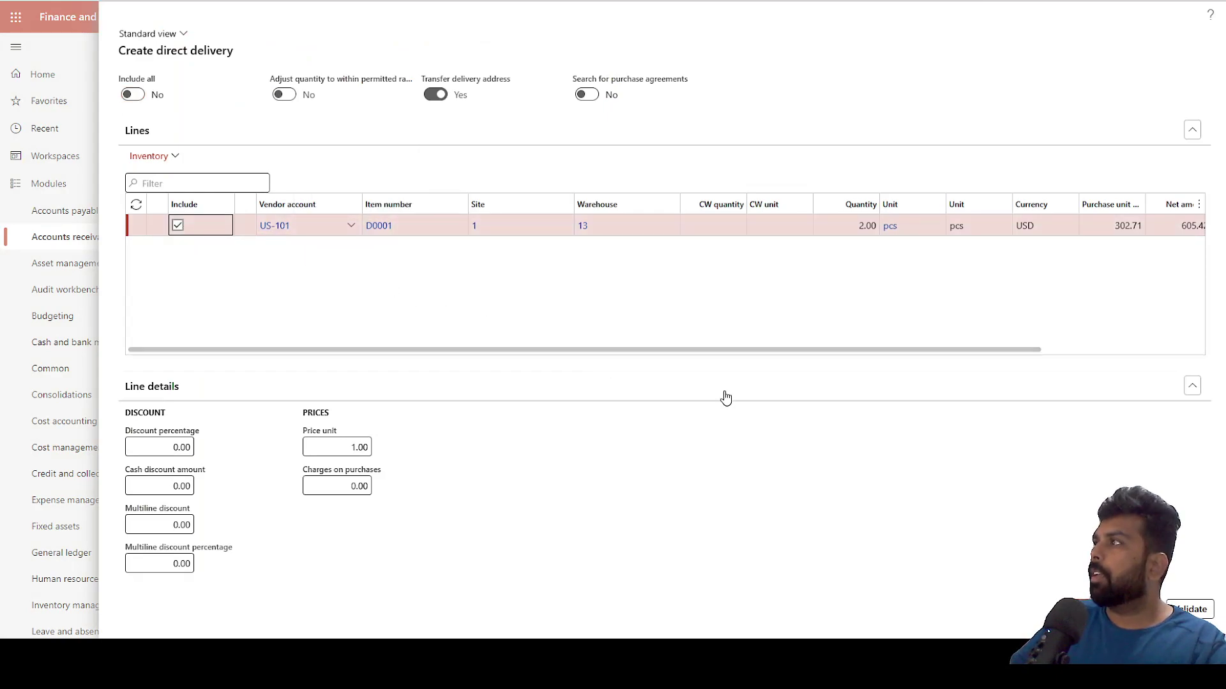
pyautogui.click(1123, 608)
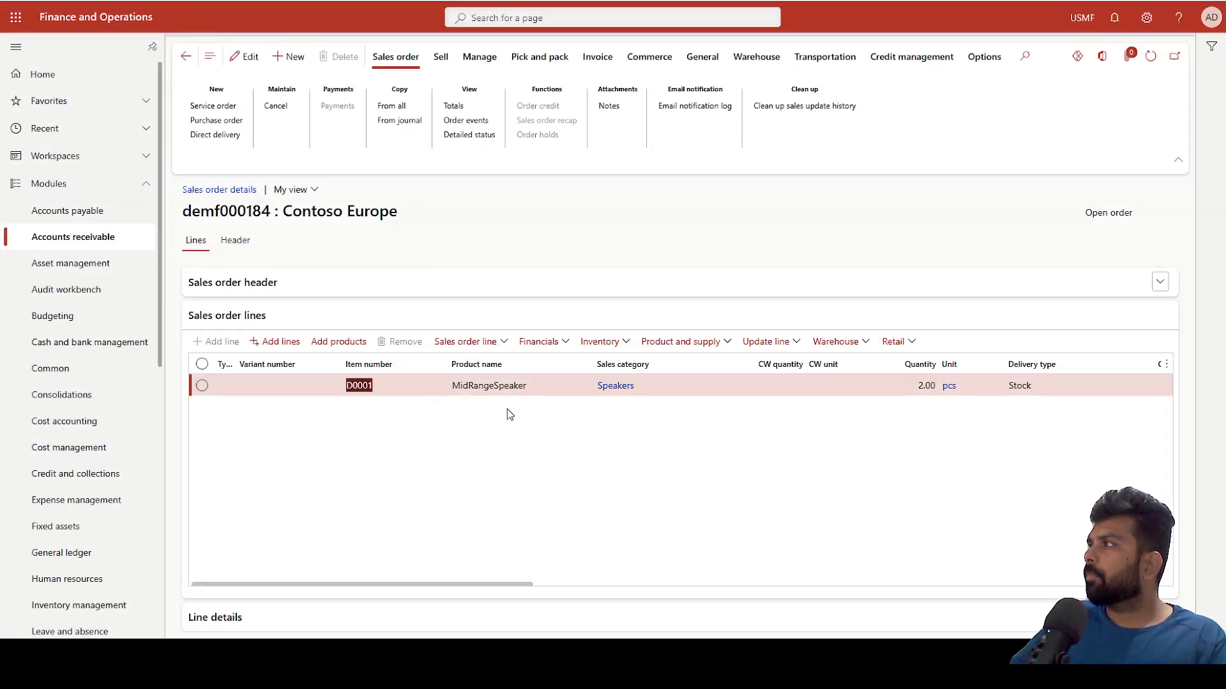
pyautogui.click(1157, 45)
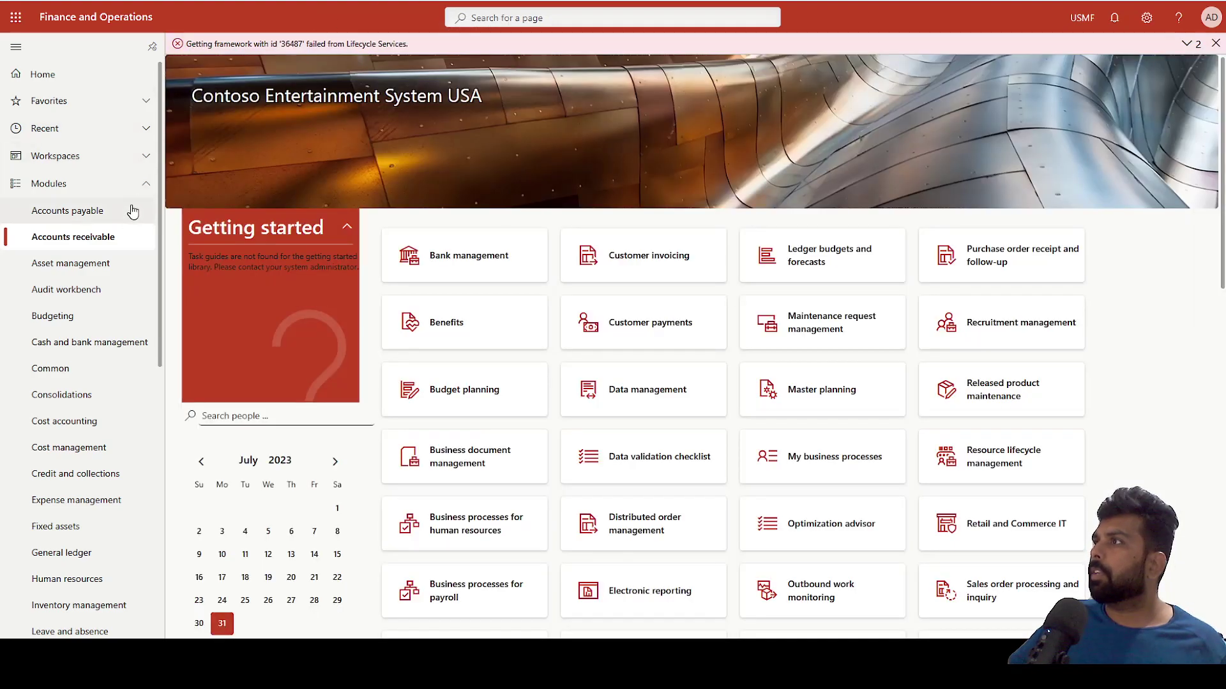
# - Filter all purchase orders in company USMF by the direct delivery's order number and open the Fabrikam Electronics purchase order
pyautogui.click(133, 212)
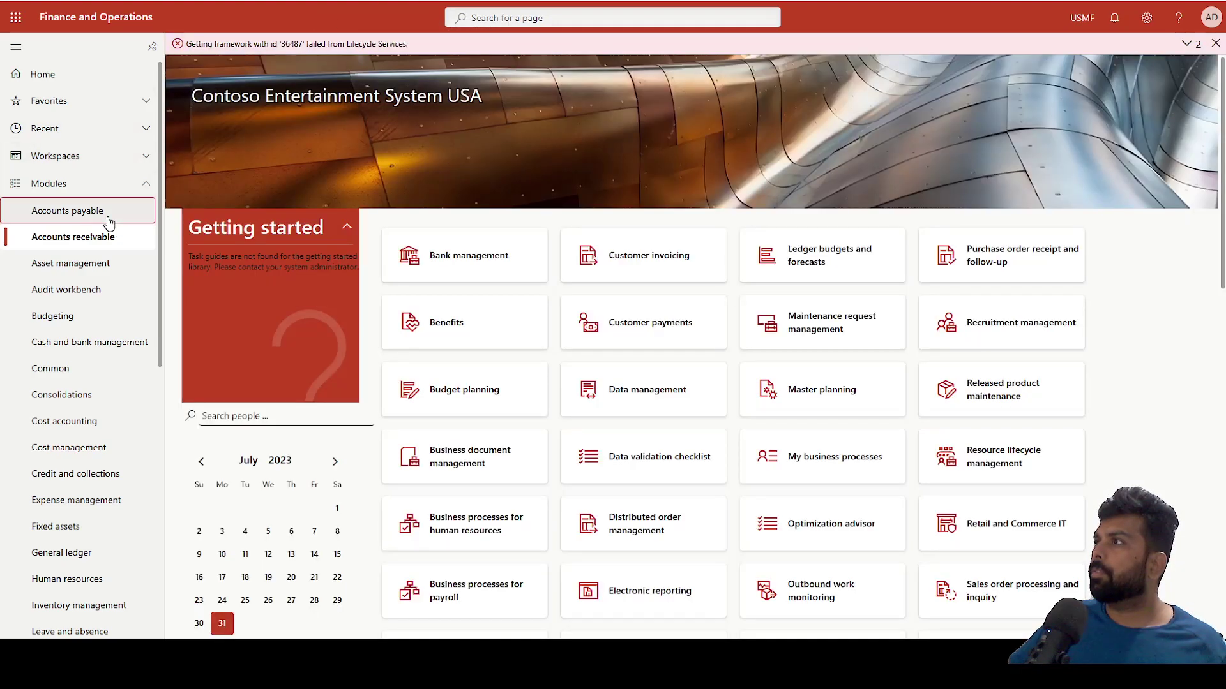
pyautogui.click(218, 295)
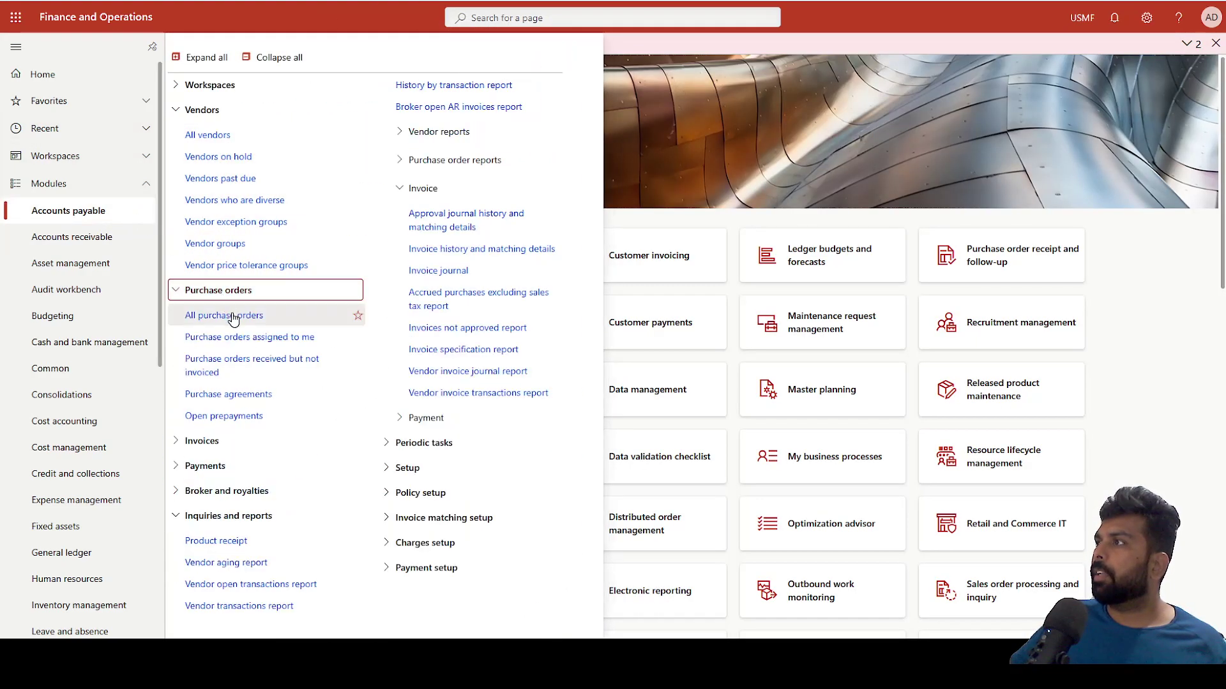
pyautogui.press('Escape')
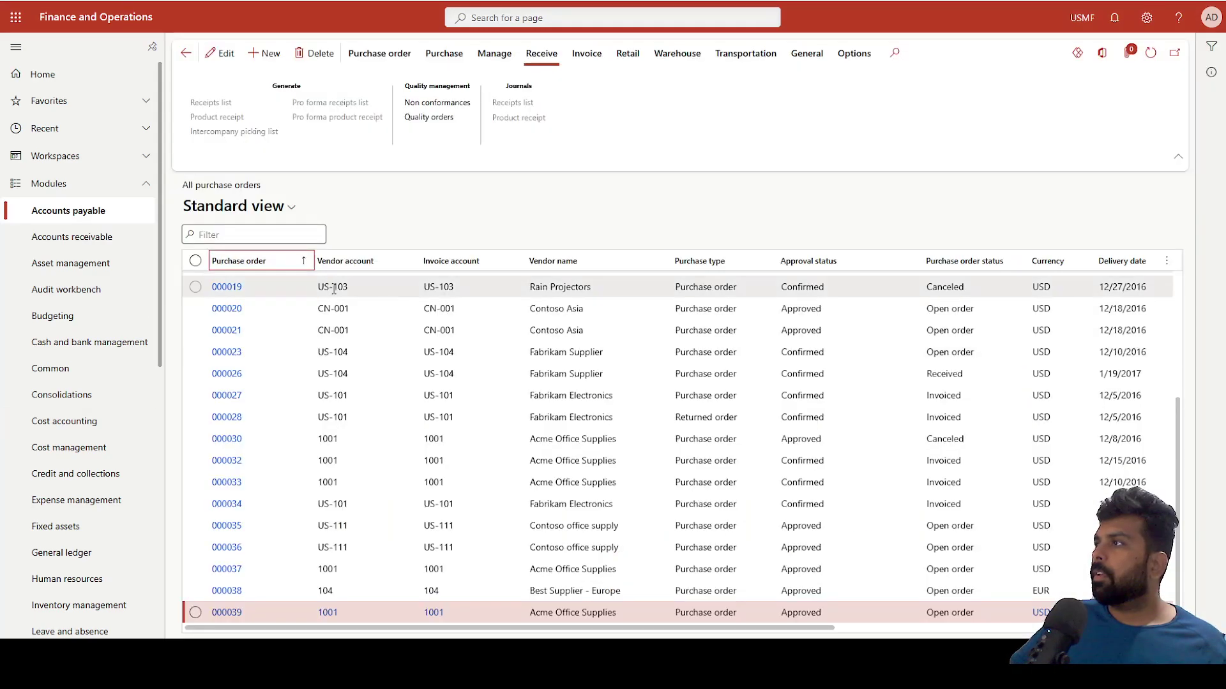
pyautogui.click(287, 265)
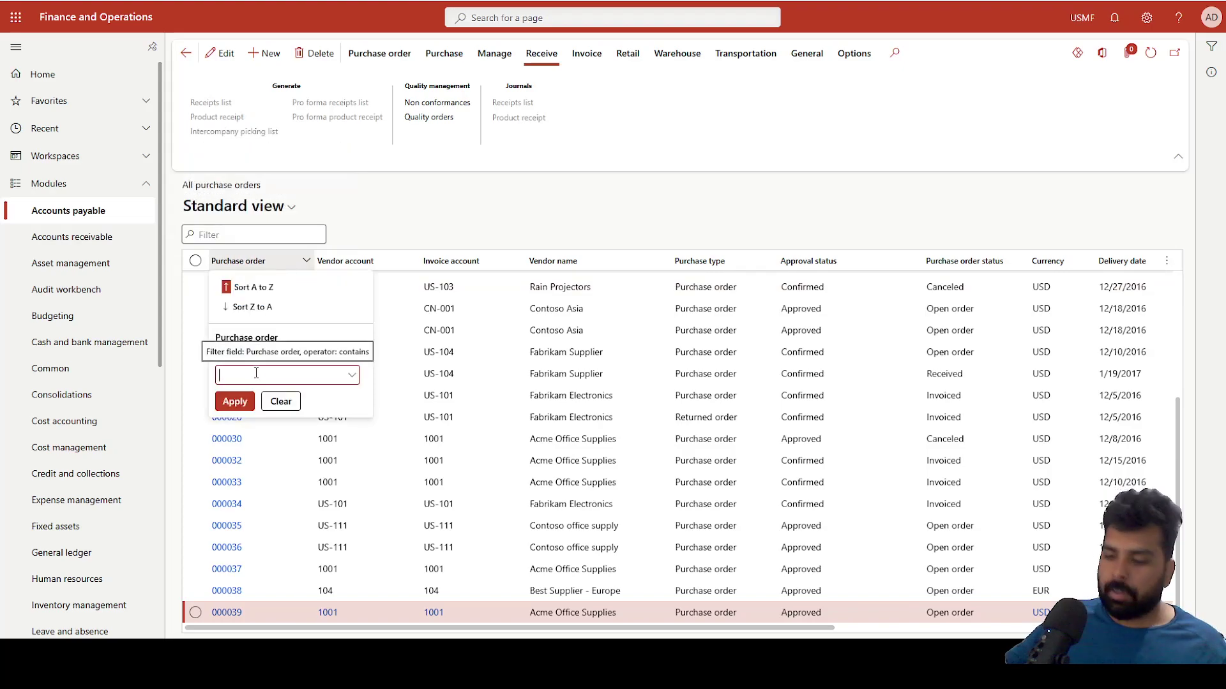
pyautogui.write('151')
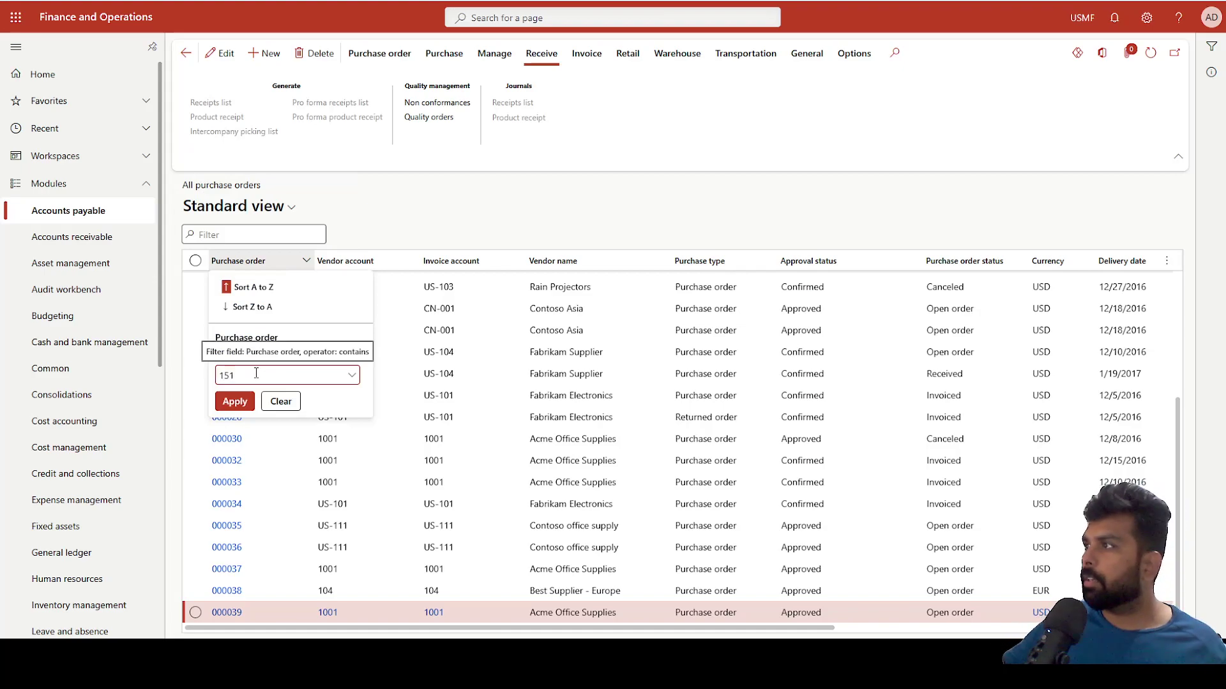
pyautogui.click(235, 402)
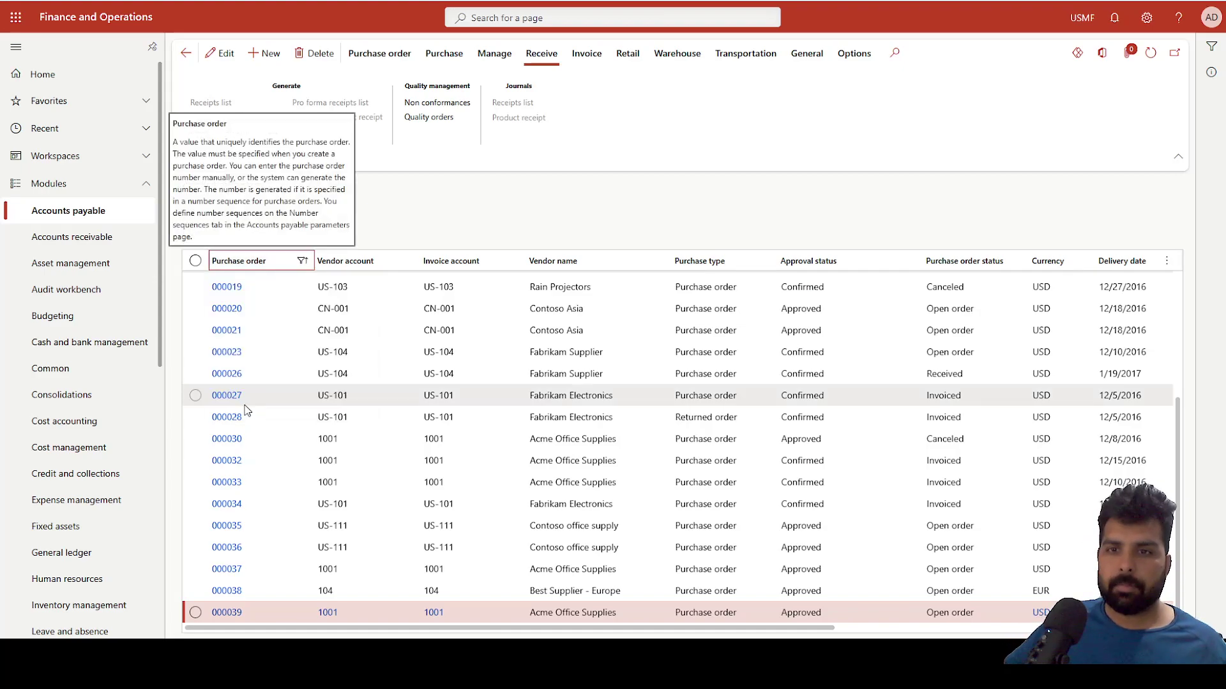
pyautogui.click(231, 282)
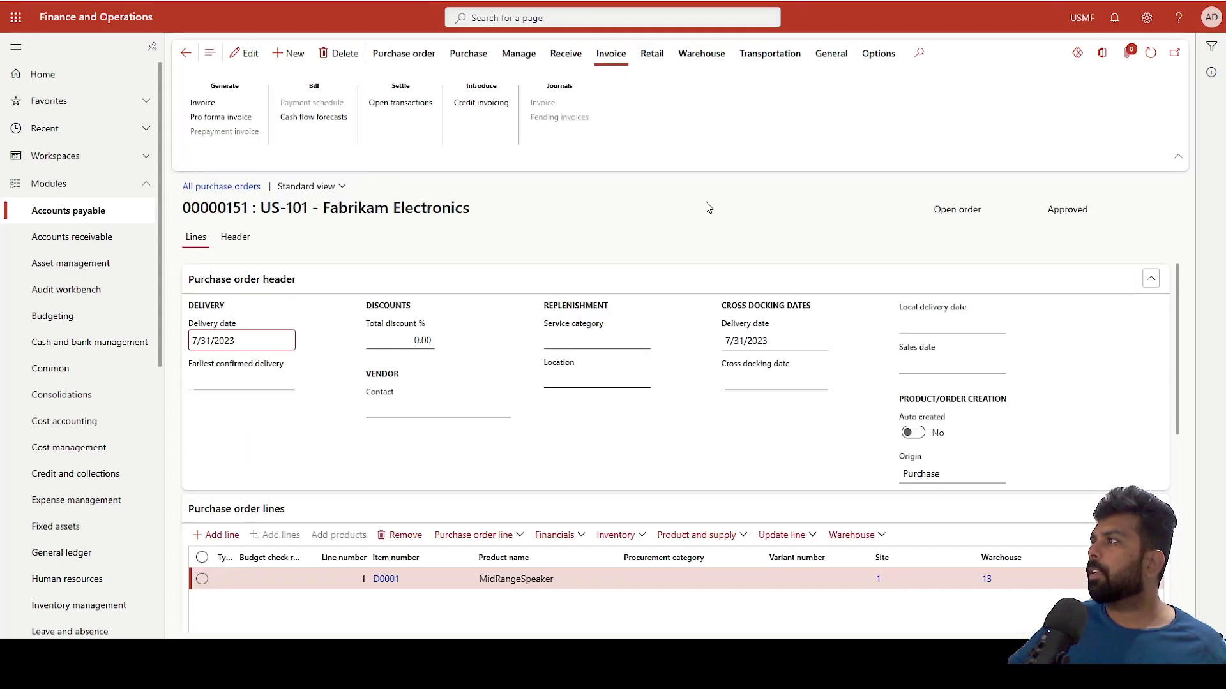
# - Check the Fabrikam Electronics order's line and confirmation options, and return to the Contoso Entertainment System purchase order in company DEMF
pyautogui.scroll(-1, 412, 514)
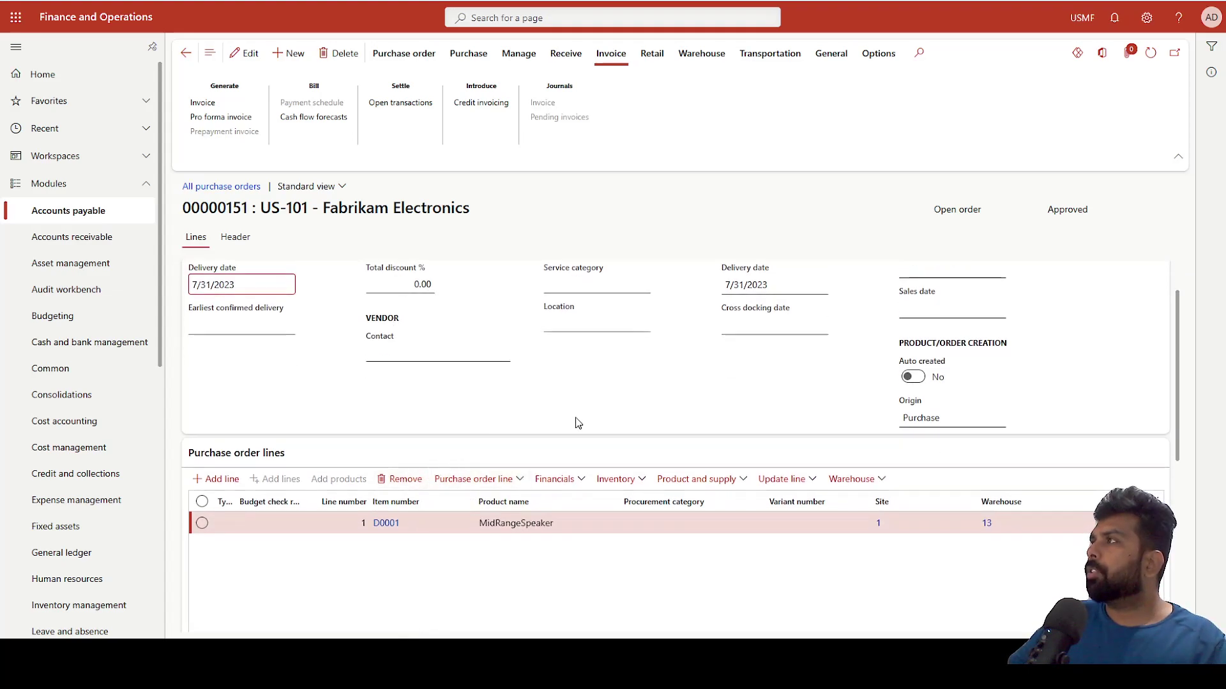
pyautogui.click(467, 54)
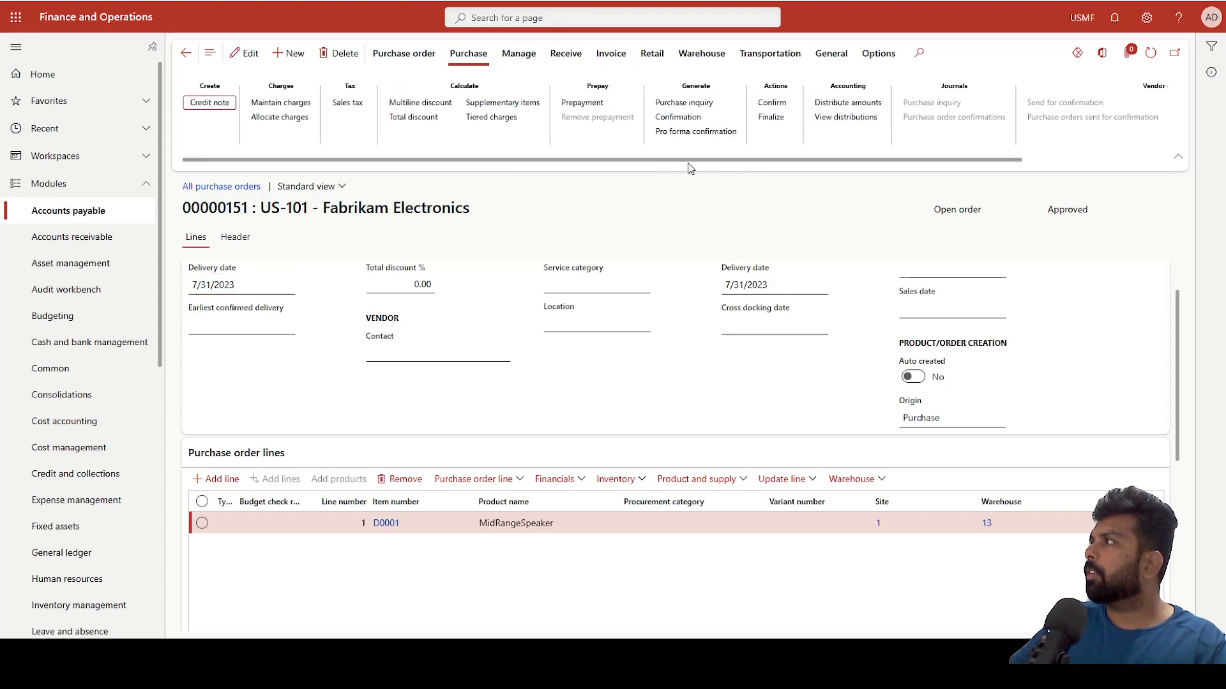
pyautogui.click(659, 115)
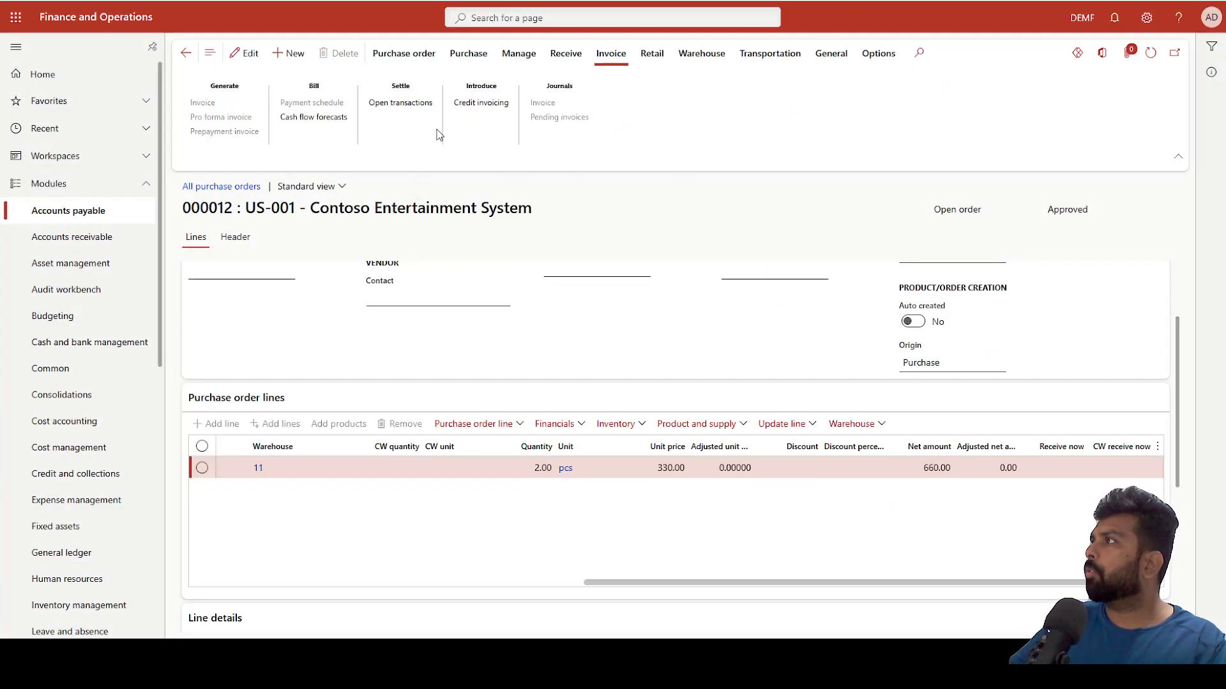
# - Confirm the Contoso Entertainment System purchase order in company DEMF and return to the Contoso Europe sales order in company USMF
pyautogui.click(468, 56)
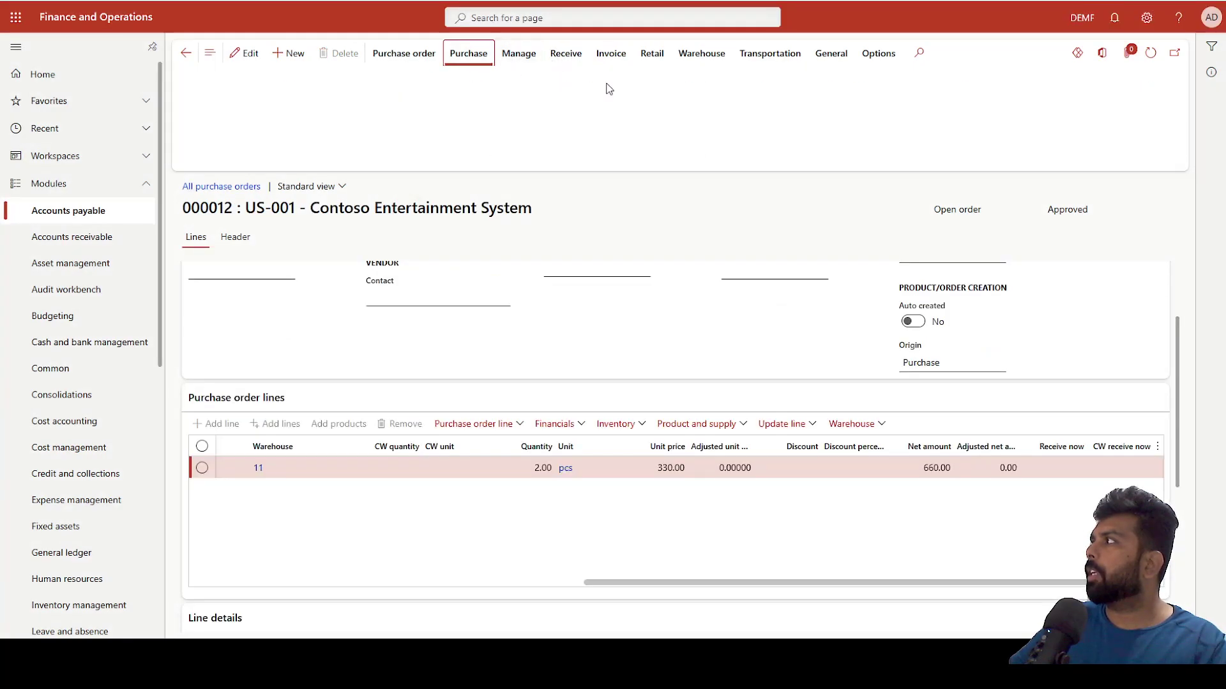
pyautogui.click(771, 103)
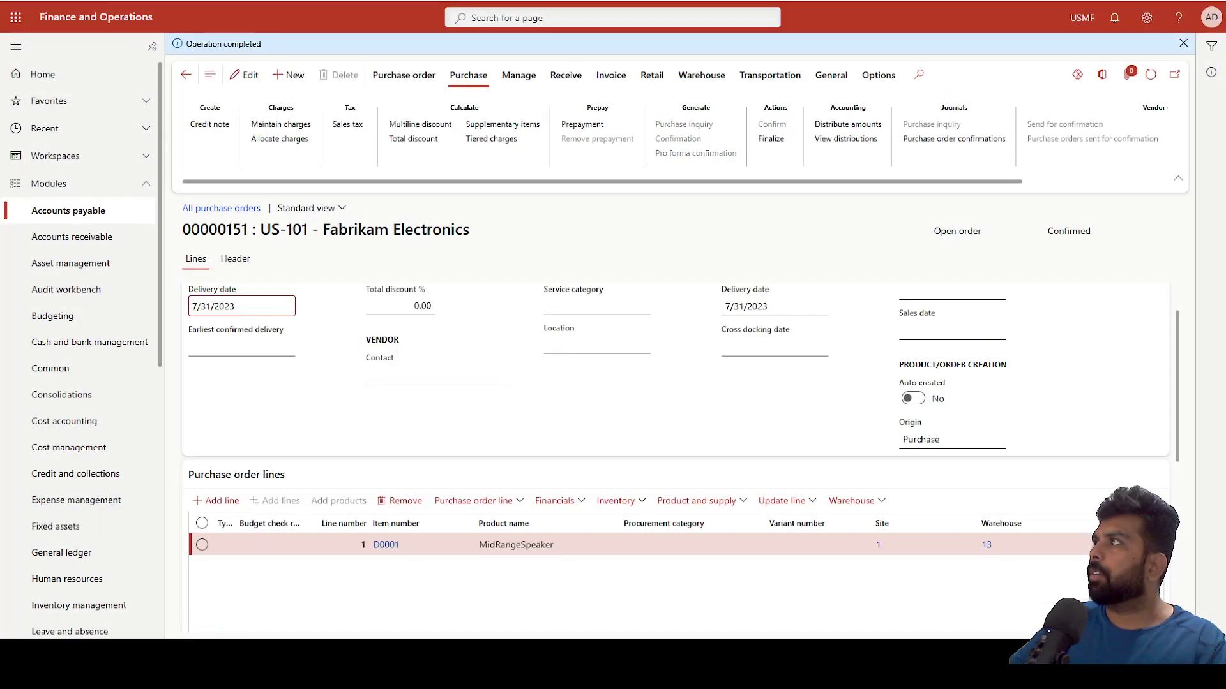
pyautogui.press('Escape')
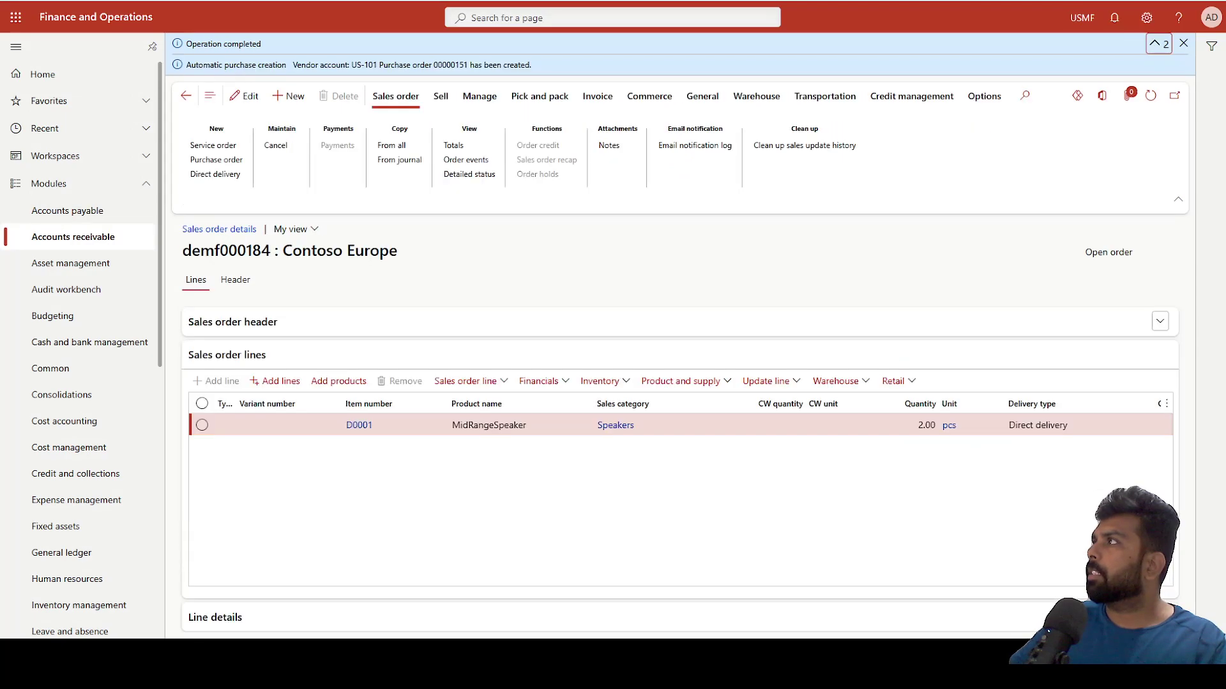
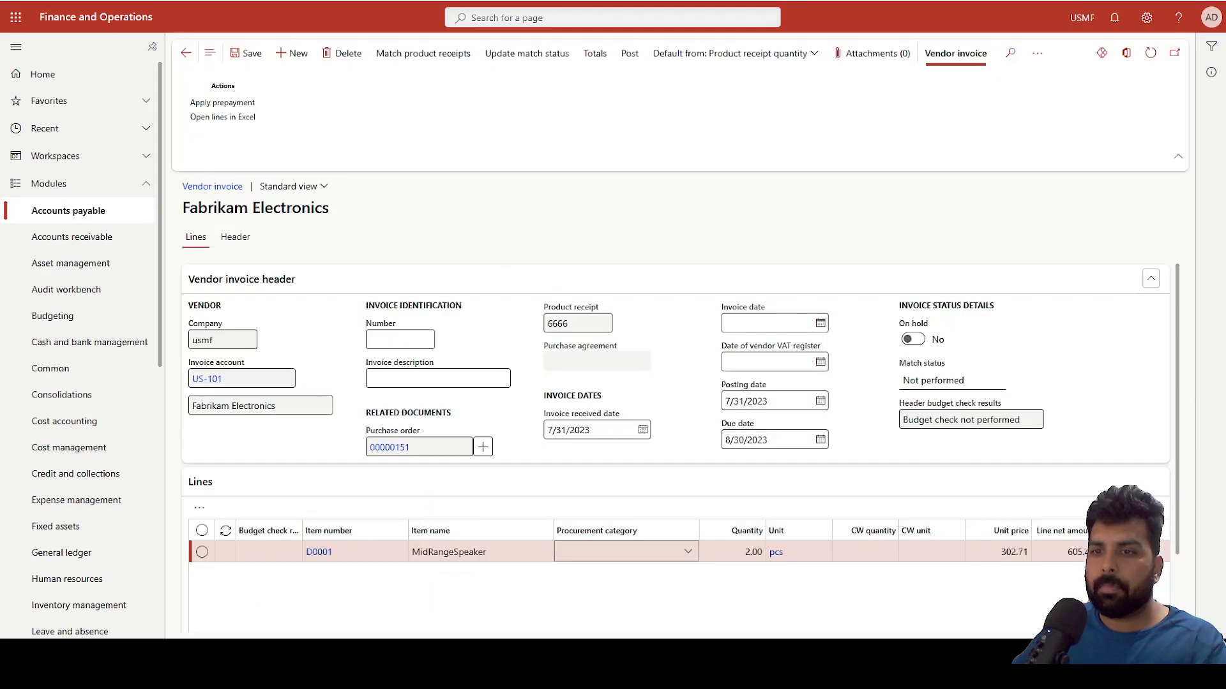
# - Set the Fabrikam Electronics vendor invoice's number to 7777 and its description to usmf-ext
pyautogui.click(393, 337)
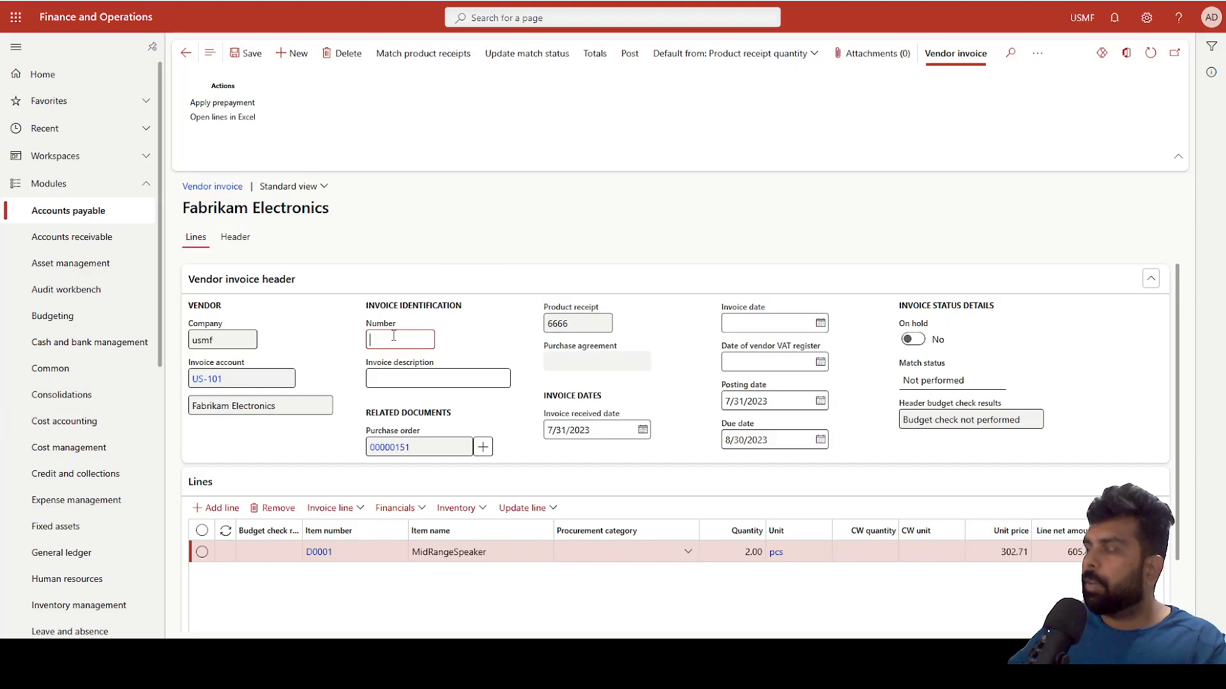
pyautogui.write('7777')
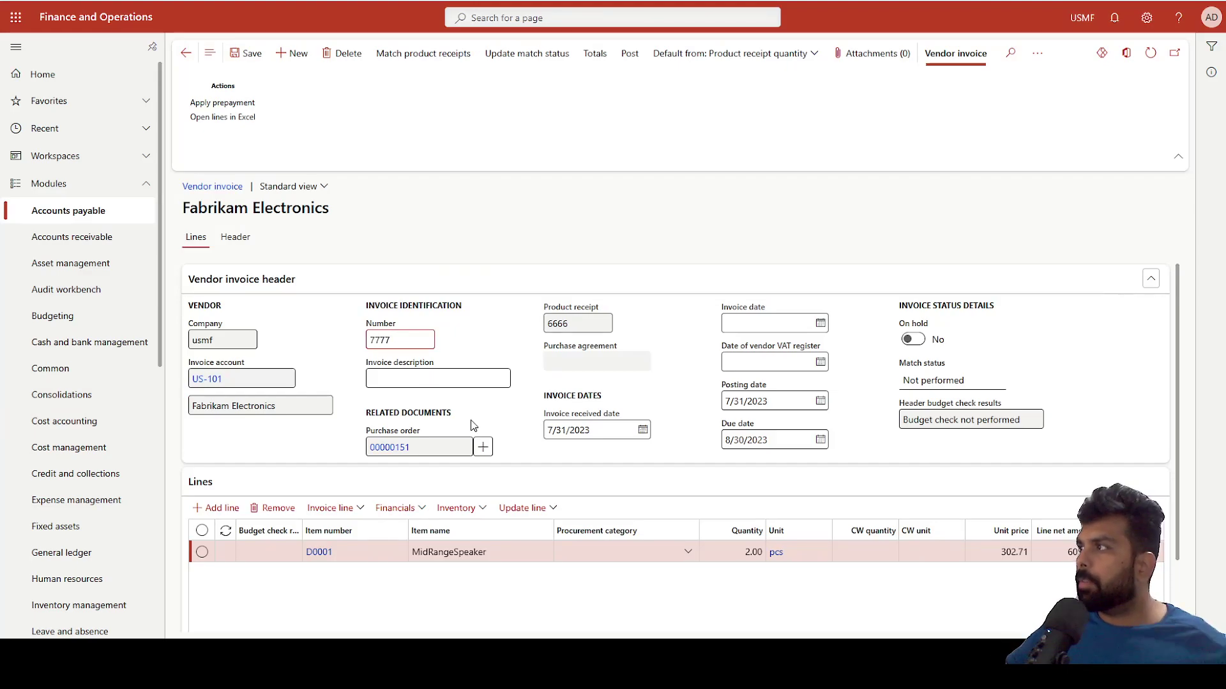
pyautogui.click(420, 374)
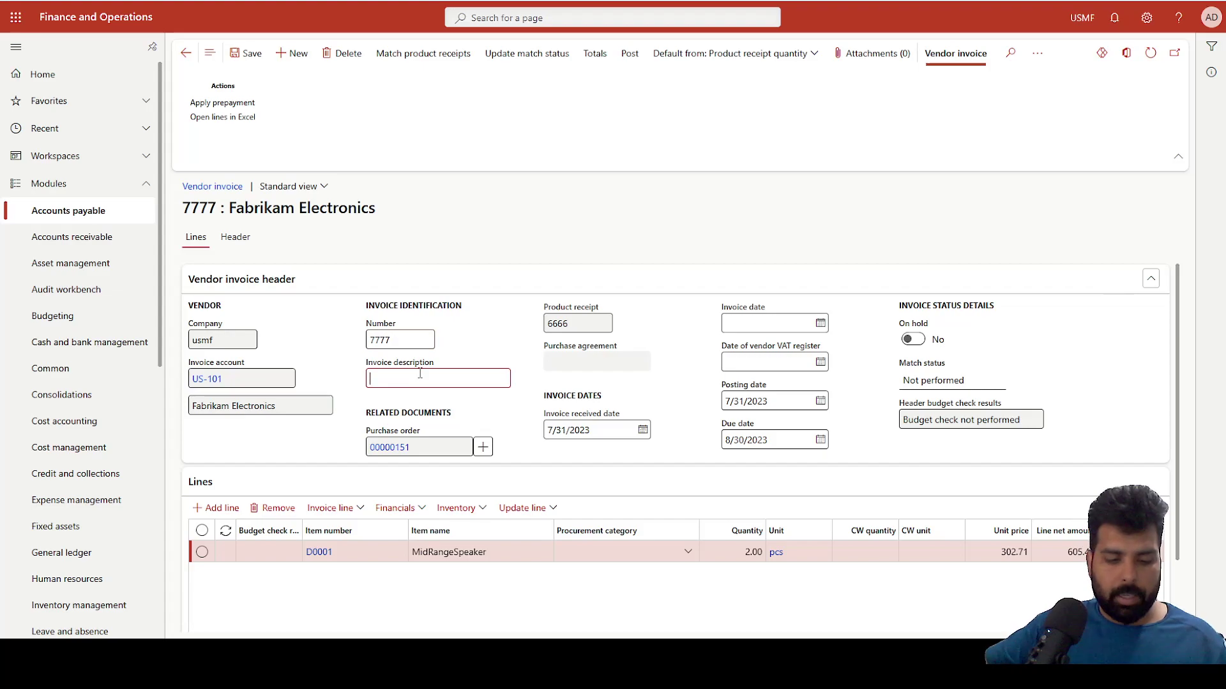
pyautogui.write('usm')
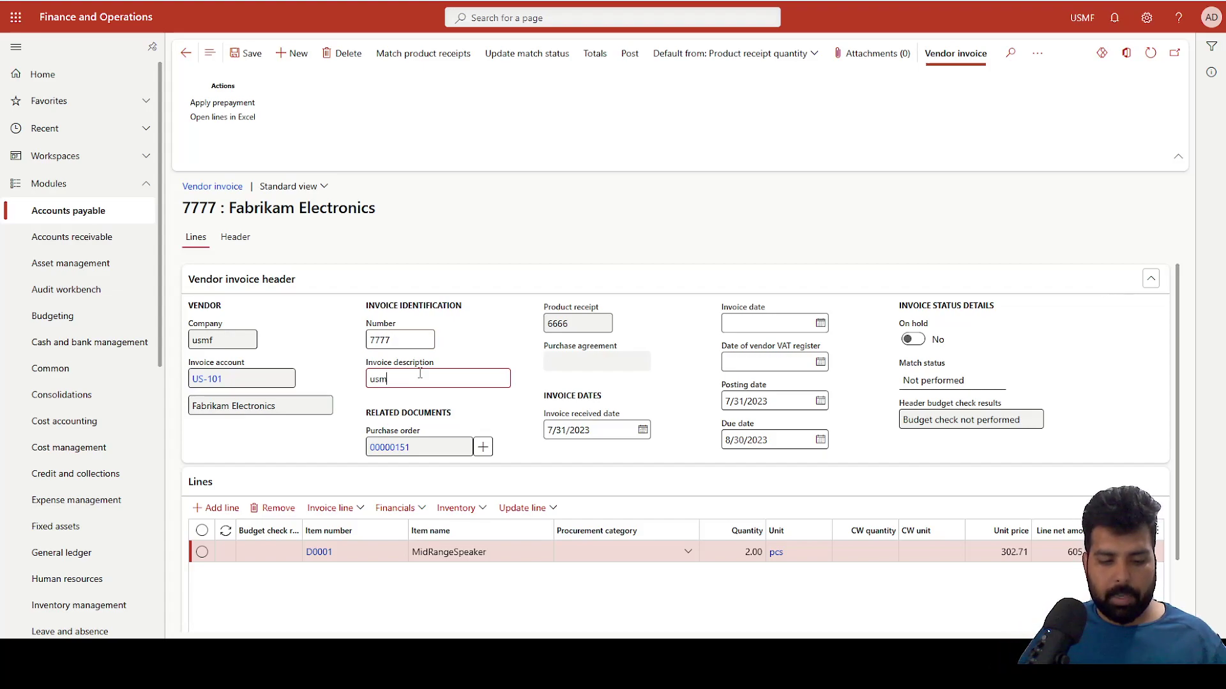
pyautogui.write('f-ext')
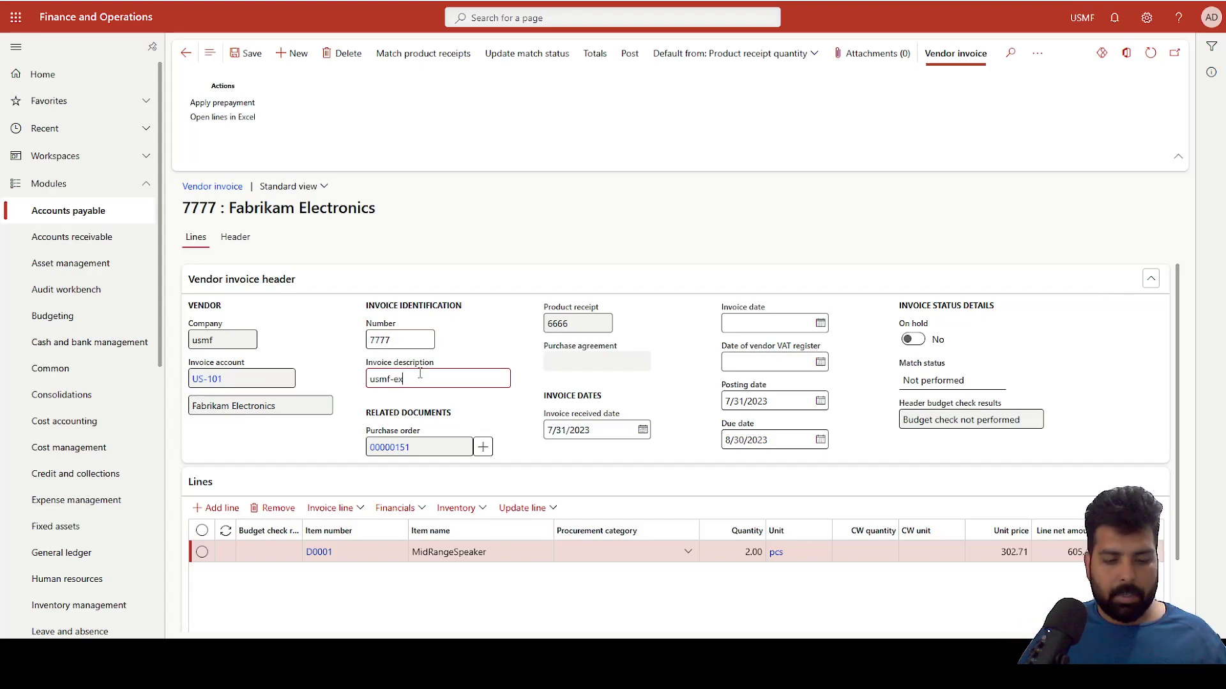
# - Set the vendor invoice's invoice date and date of vendor VAT register to 7/31/2023, and post the invoice
pyautogui.click(820, 323)
pyautogui.click(769, 521)
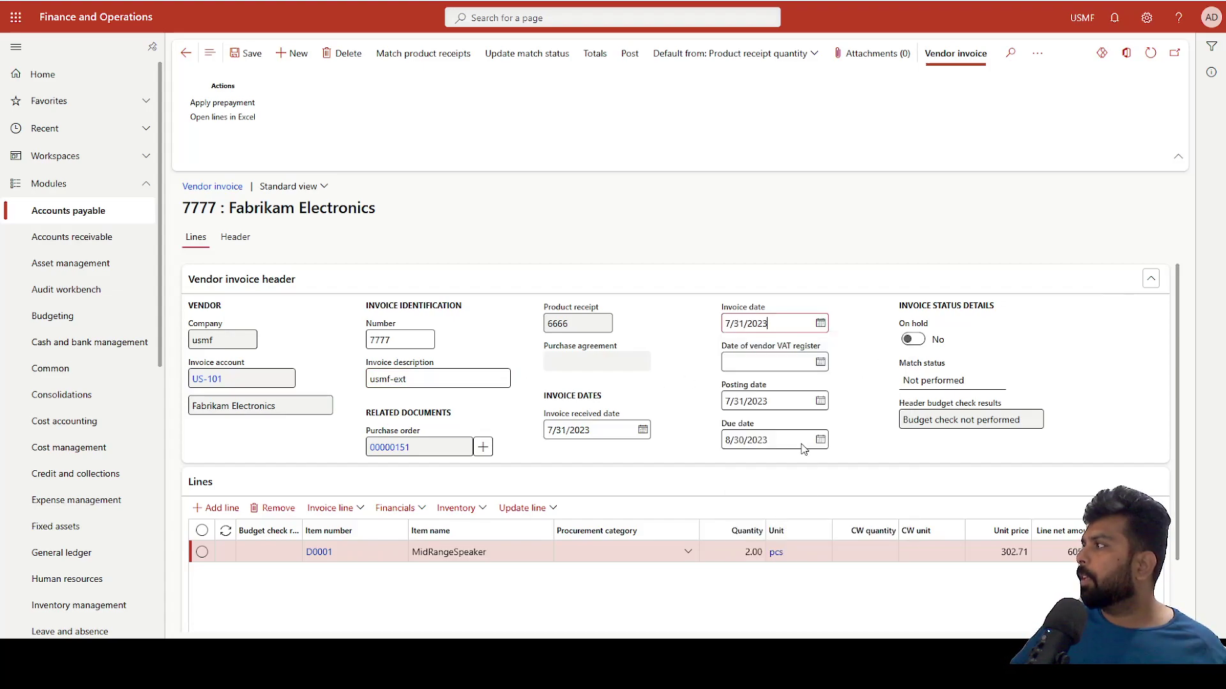
pyautogui.click(820, 362)
pyautogui.click(768, 559)
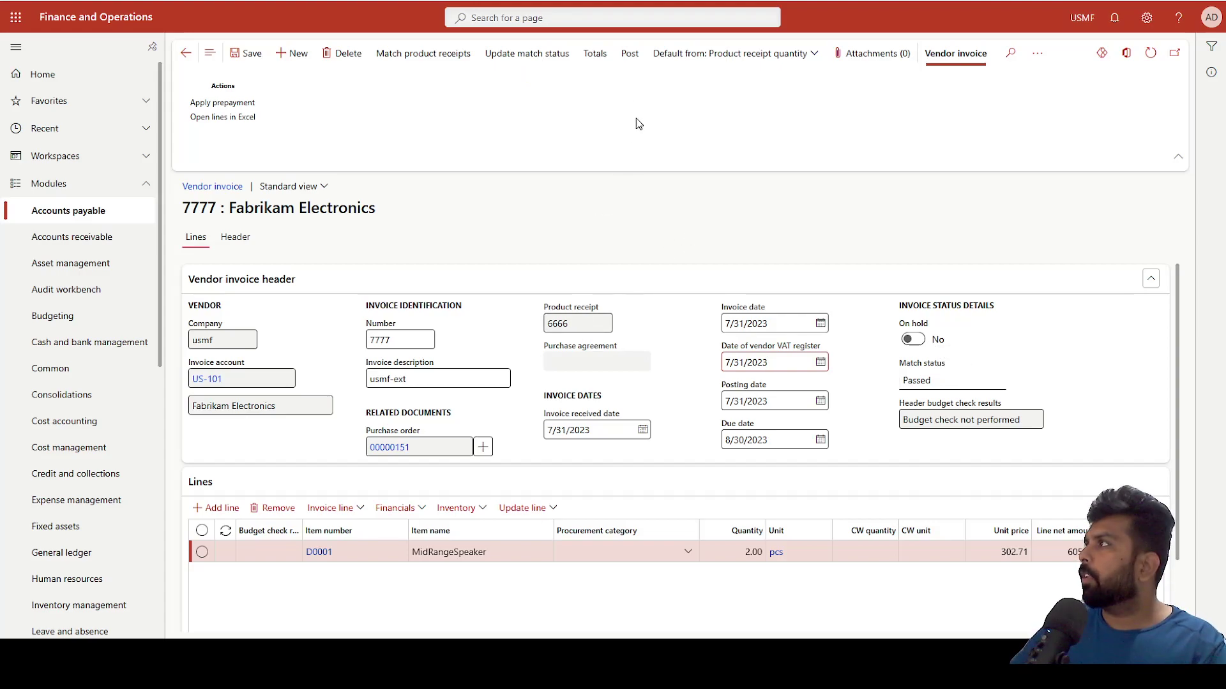
pyautogui.click(629, 56)
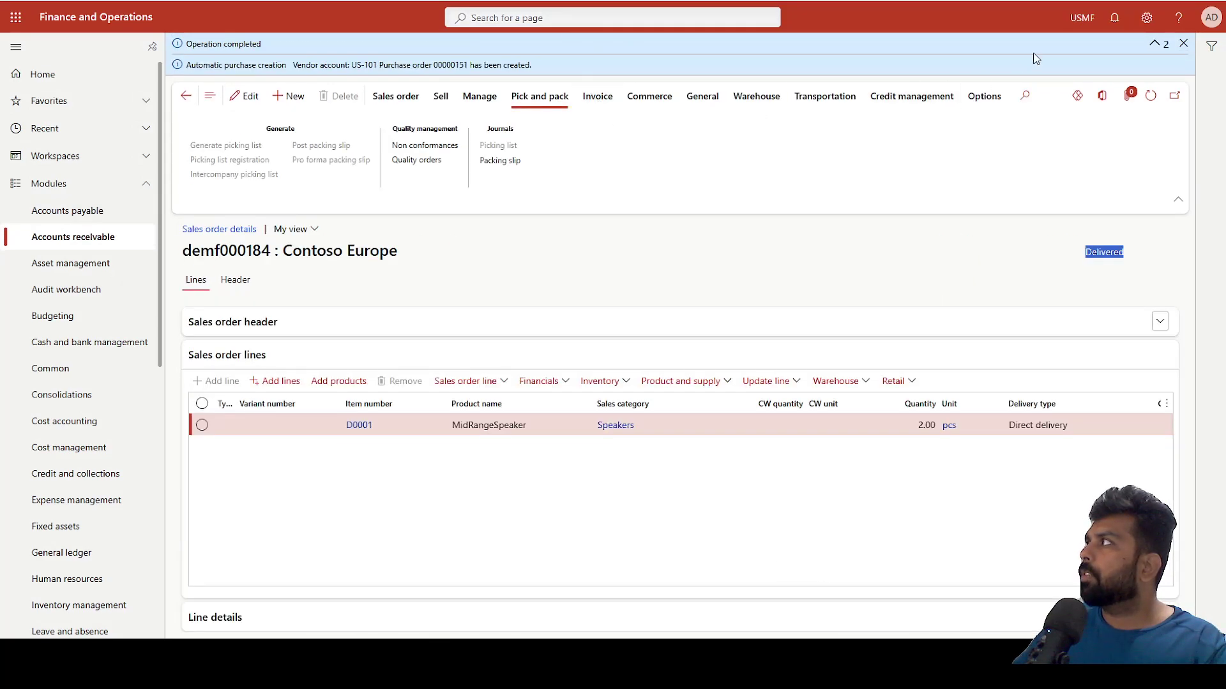
# - Post the invoice for the Contoso Europe intercompany sales order in company USMF without printing it, and check the order's status
pyautogui.click(603, 94)
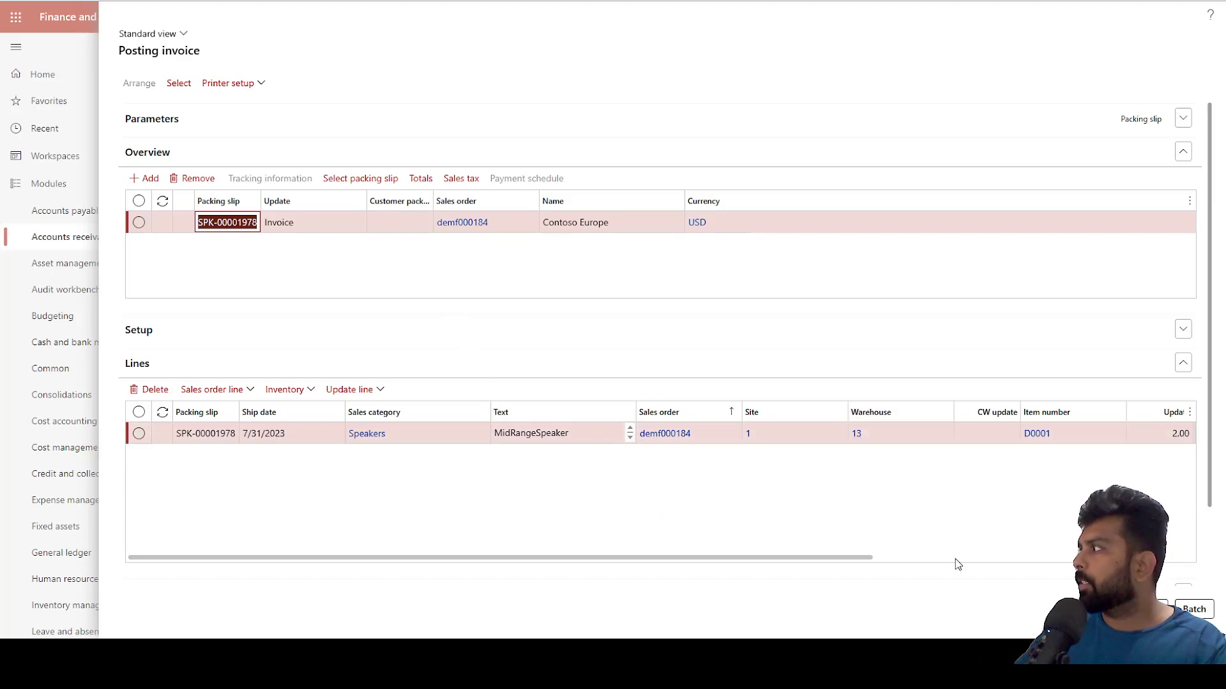
pyautogui.click(1146, 609)
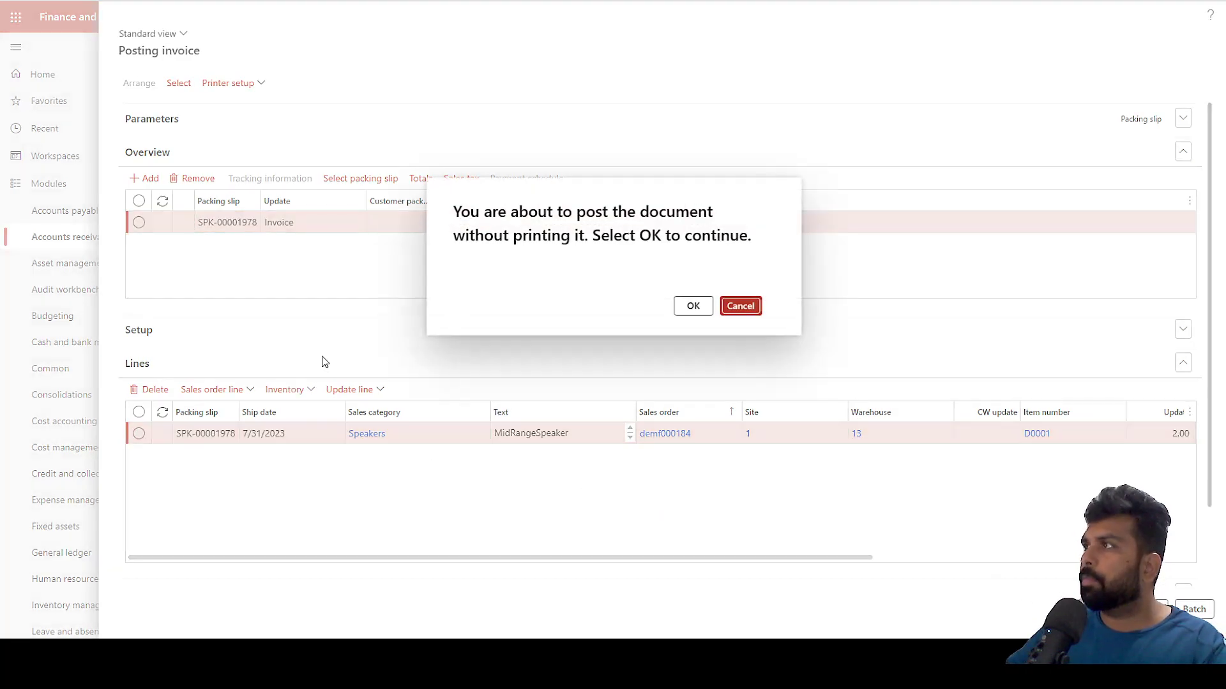
pyautogui.click(689, 308)
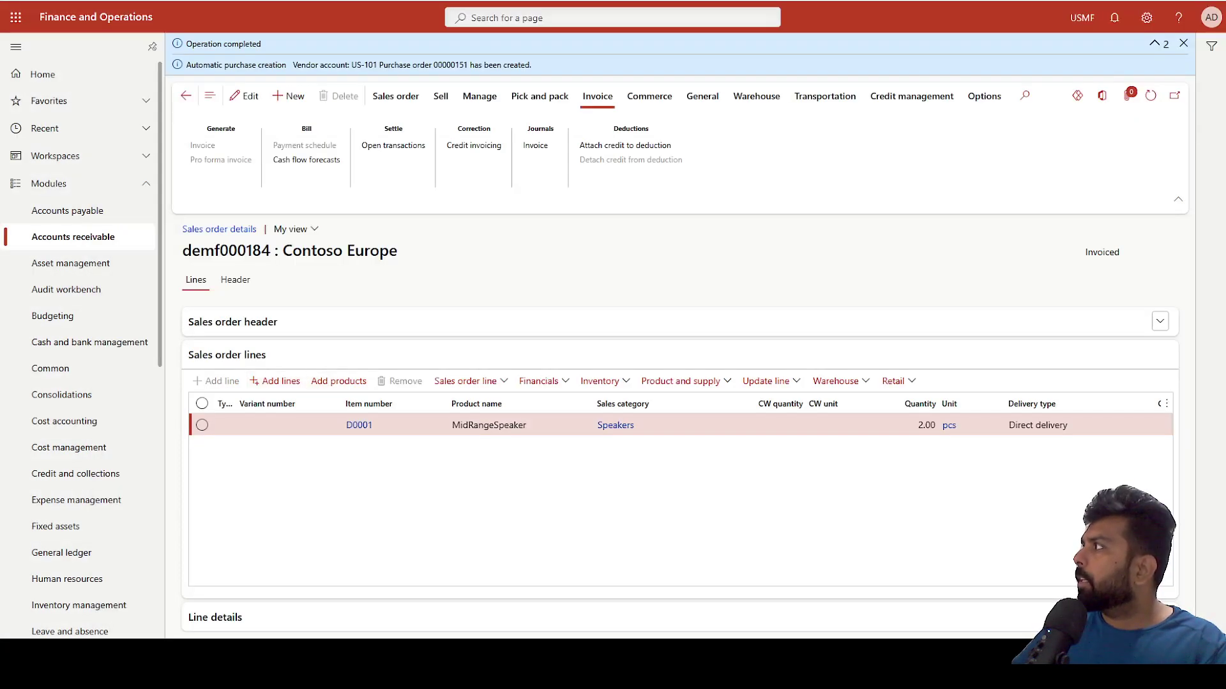
pyautogui.moveTo(1125, 248); pyautogui.dragTo(1083, 255)
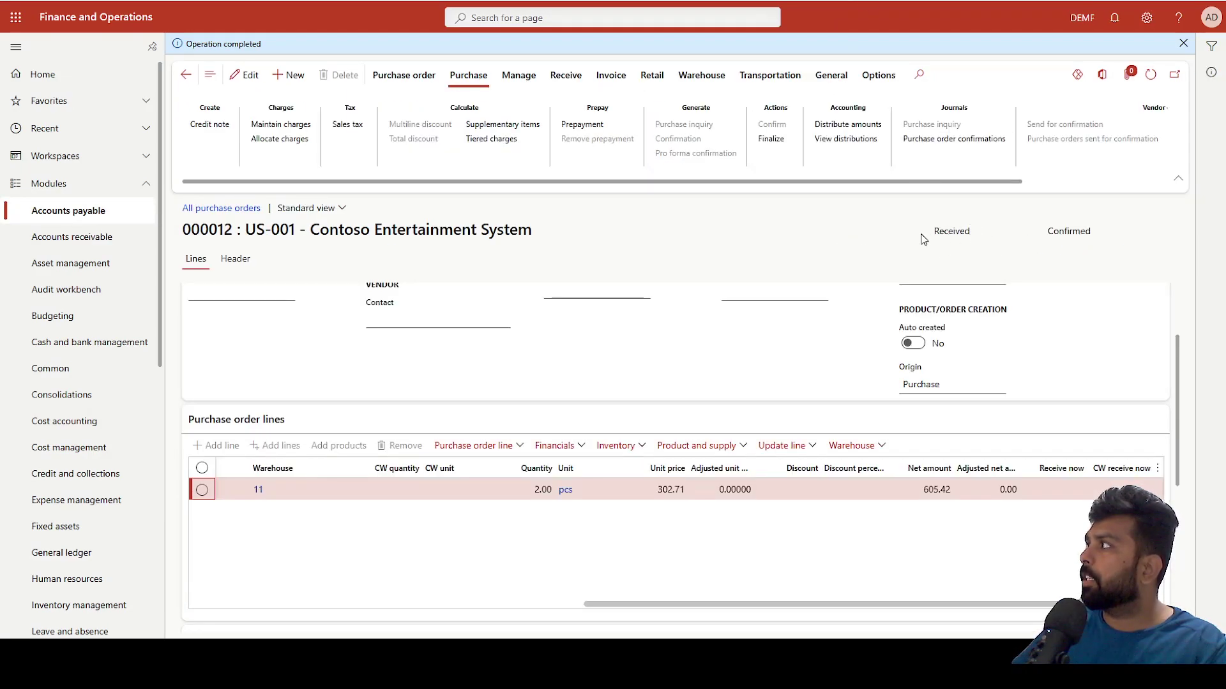
# - Refresh the Contoso Entertainment System purchase order in DEMF and review its invoice journal and that of the Contoso Europe sales order in USMF
pyautogui.click(1150, 75)
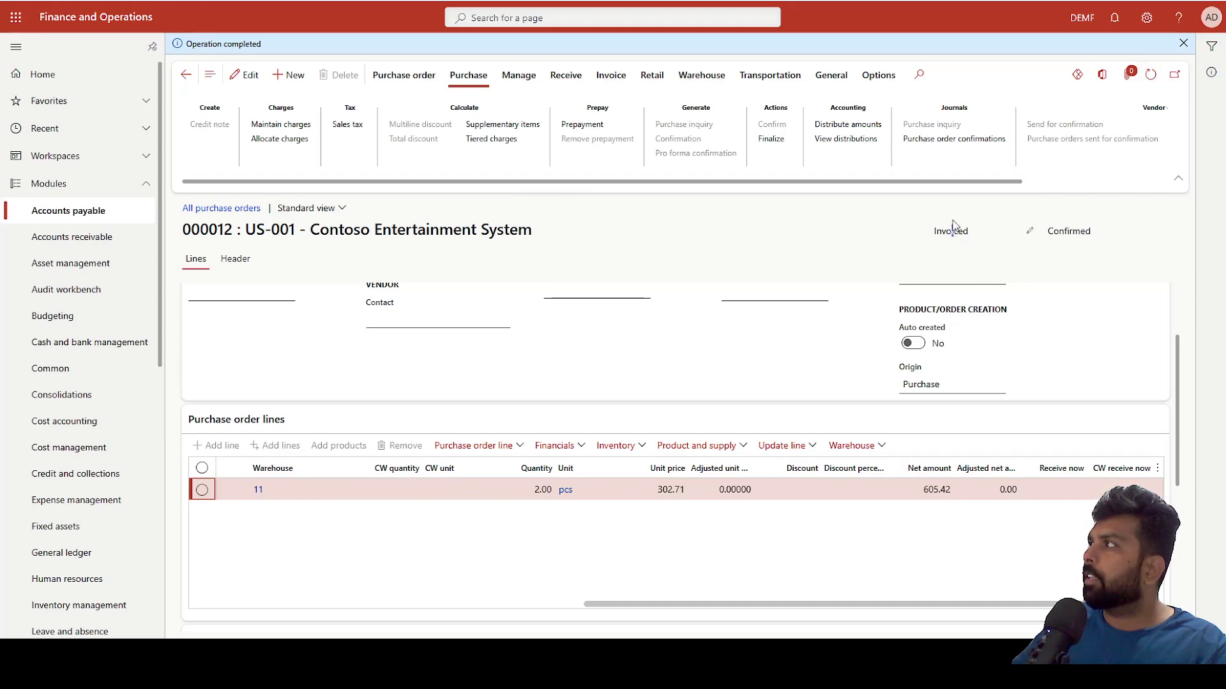
pyautogui.click(609, 77)
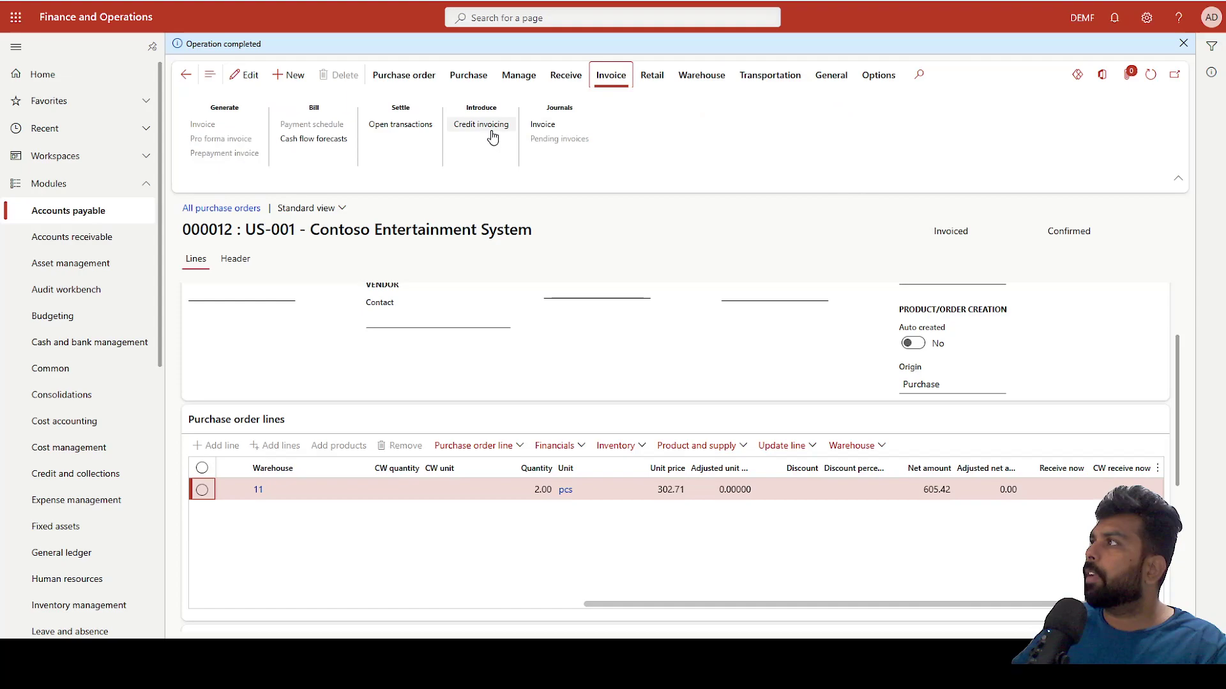
pyautogui.click(536, 123)
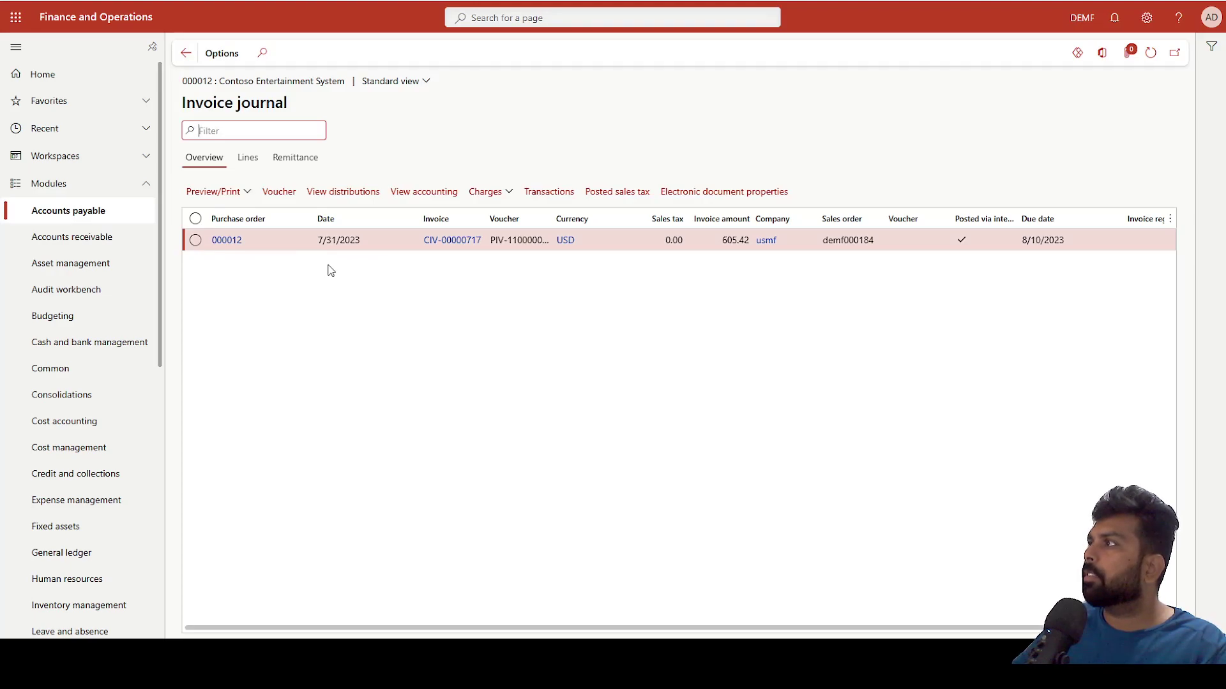
pyautogui.click(459, 245)
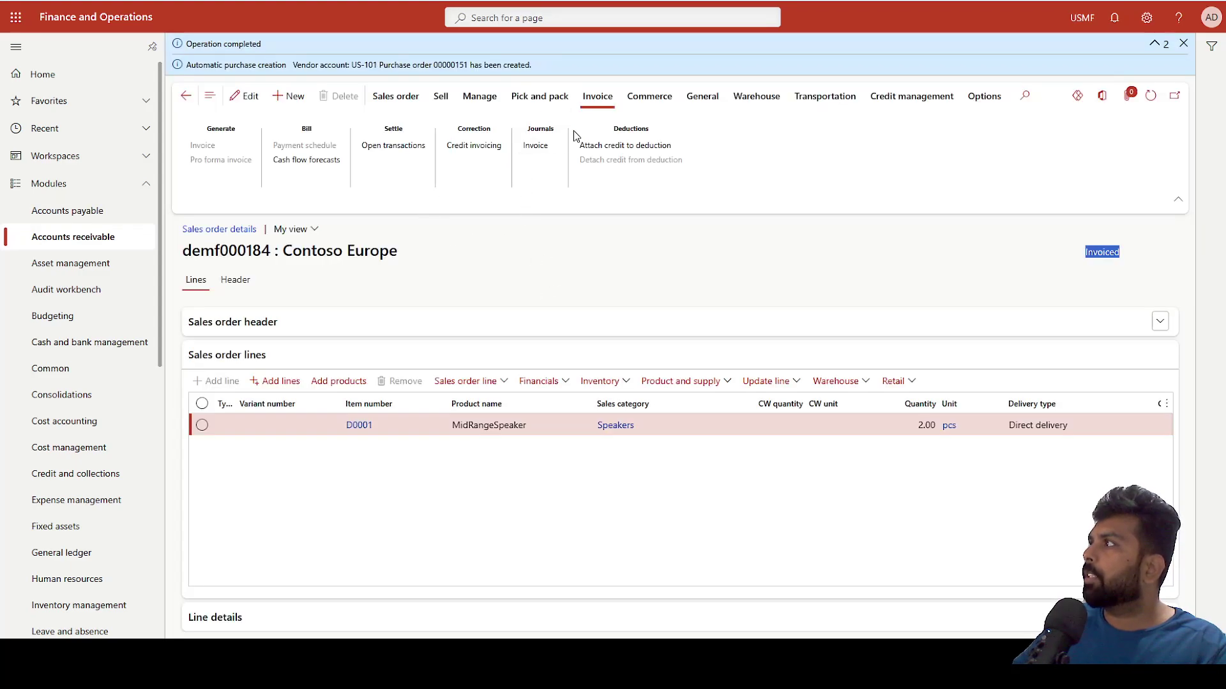
pyautogui.click(535, 146)
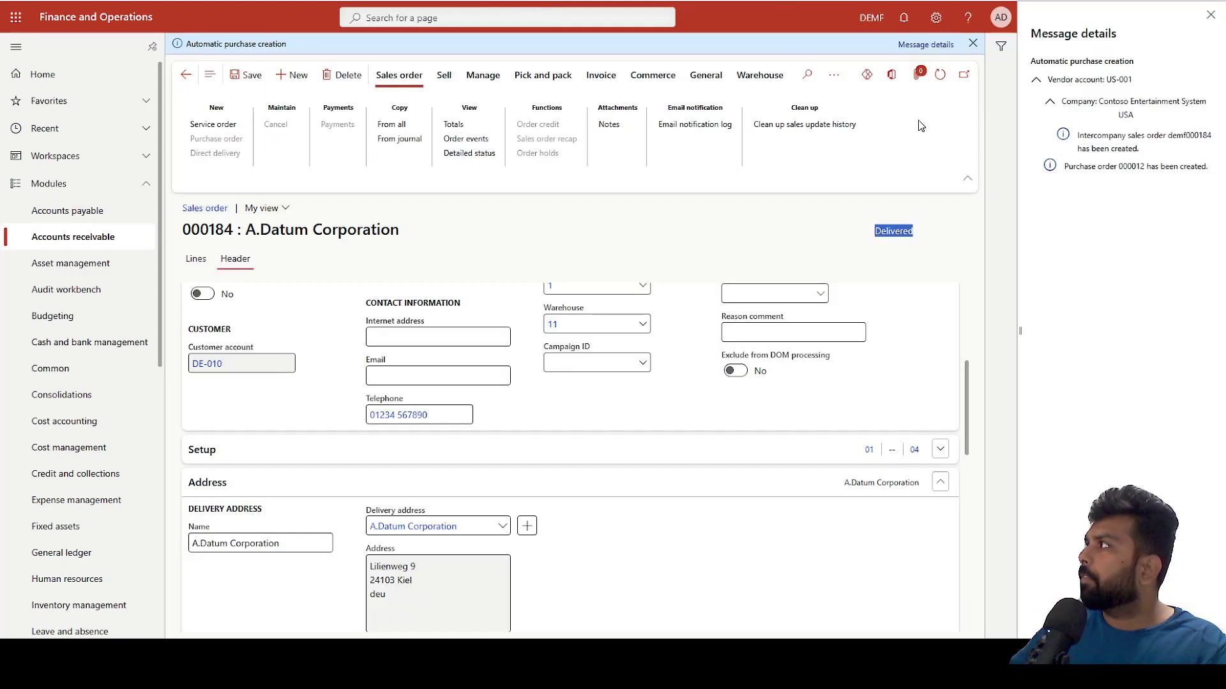
# - Check the updated status and the invoice options of the A.Datum Corporation sales order in company DEMF
pyautogui.click(921, 125)
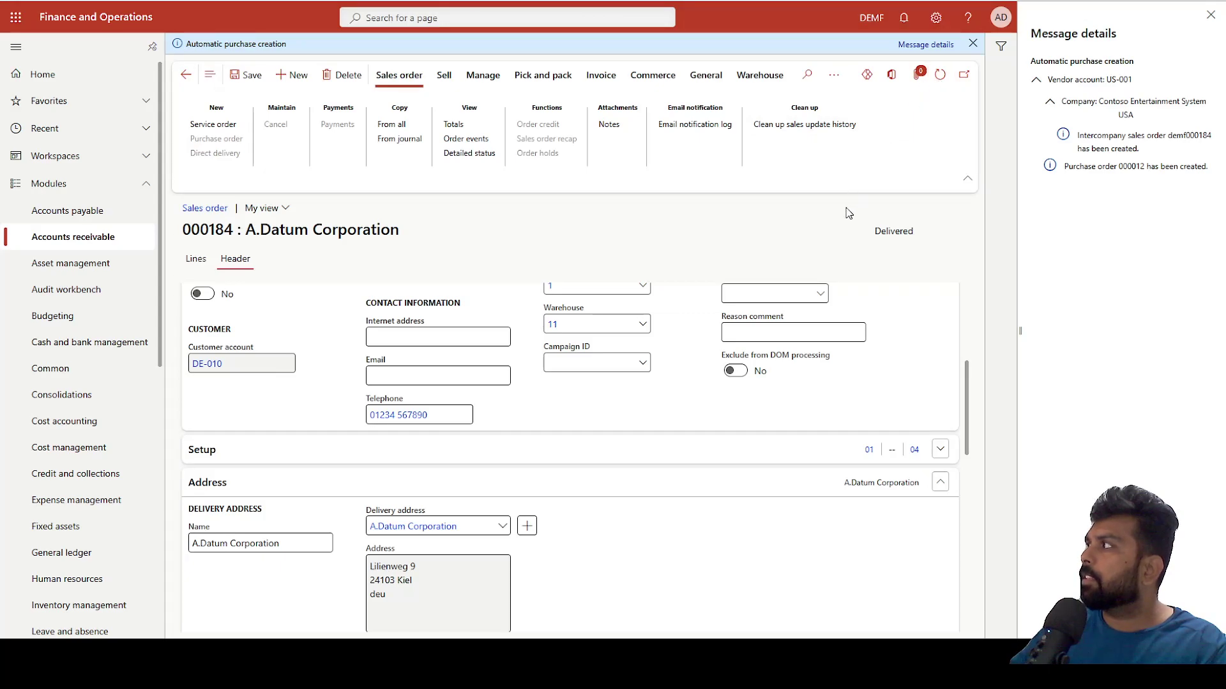
pyautogui.doubleClick(919, 229)
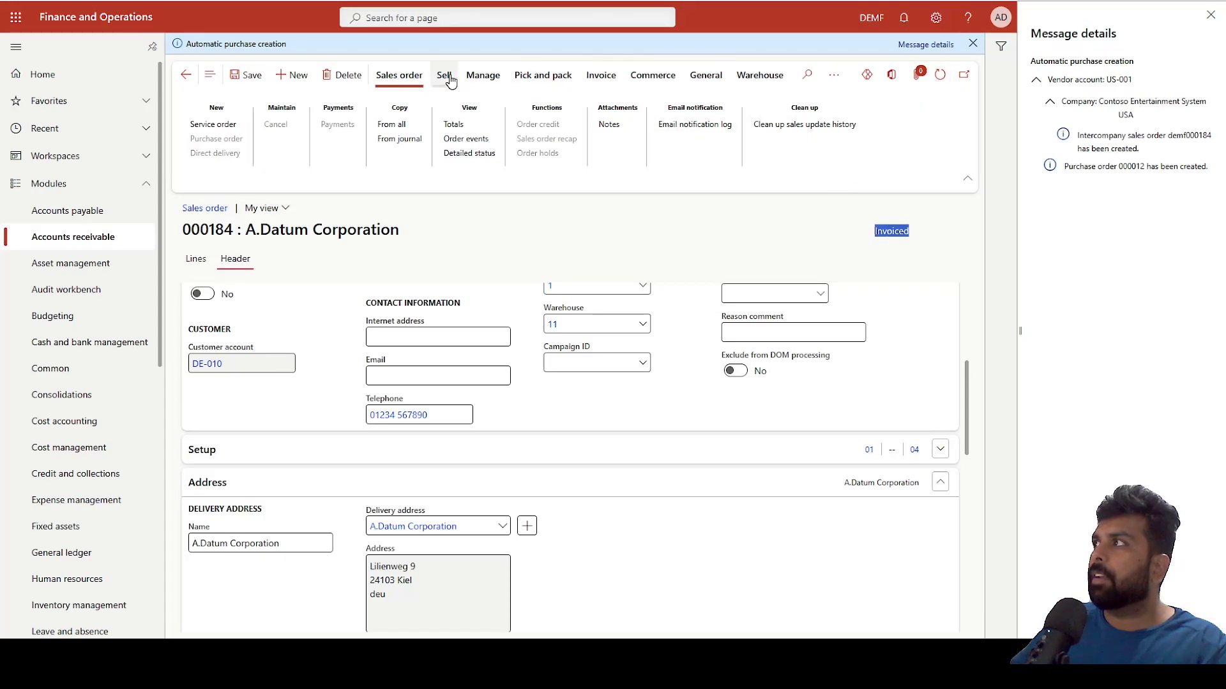
pyautogui.click(600, 75)
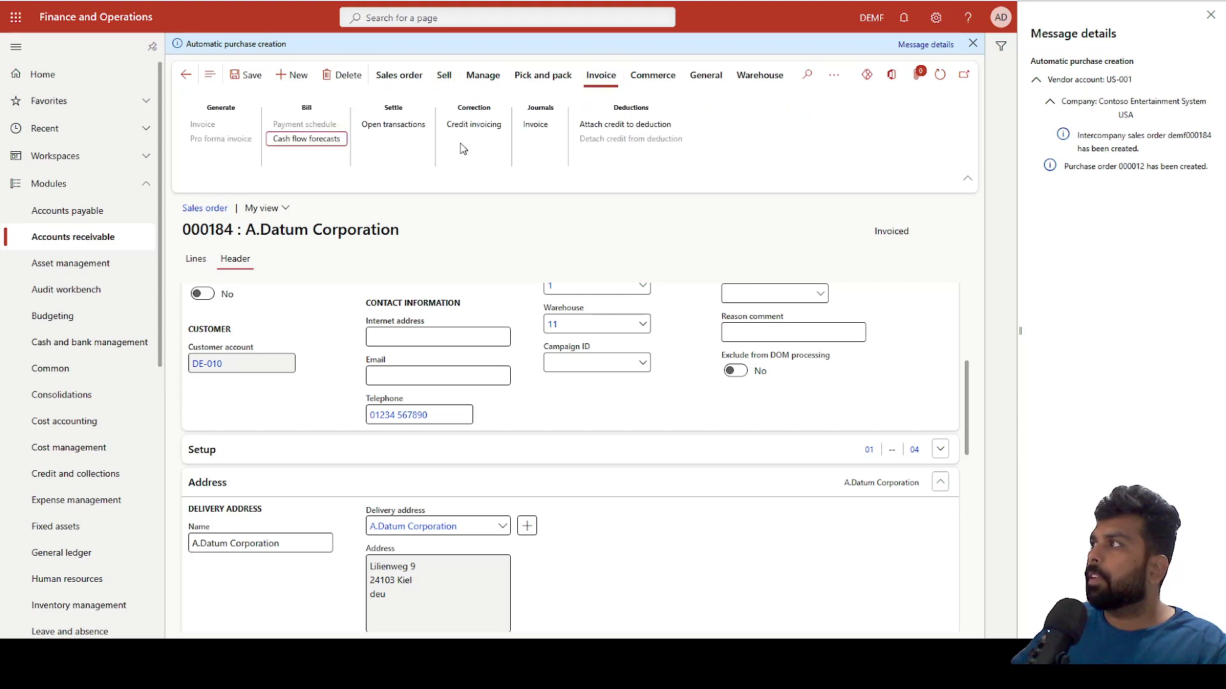